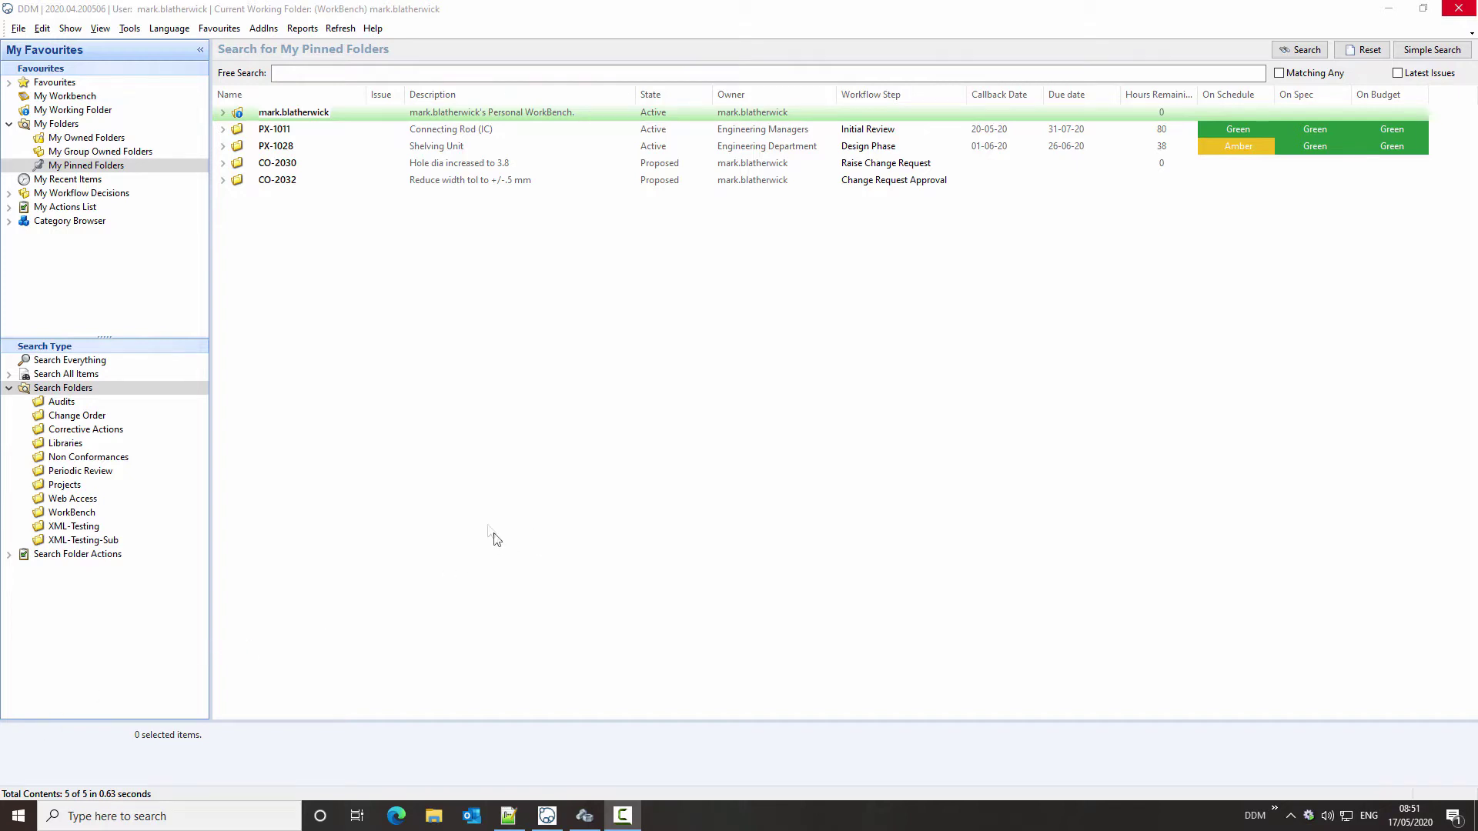
- Open change order CO-2032 from My Pinned Folders in its own folder window
left_click(441, 185)
double_click(452, 185)
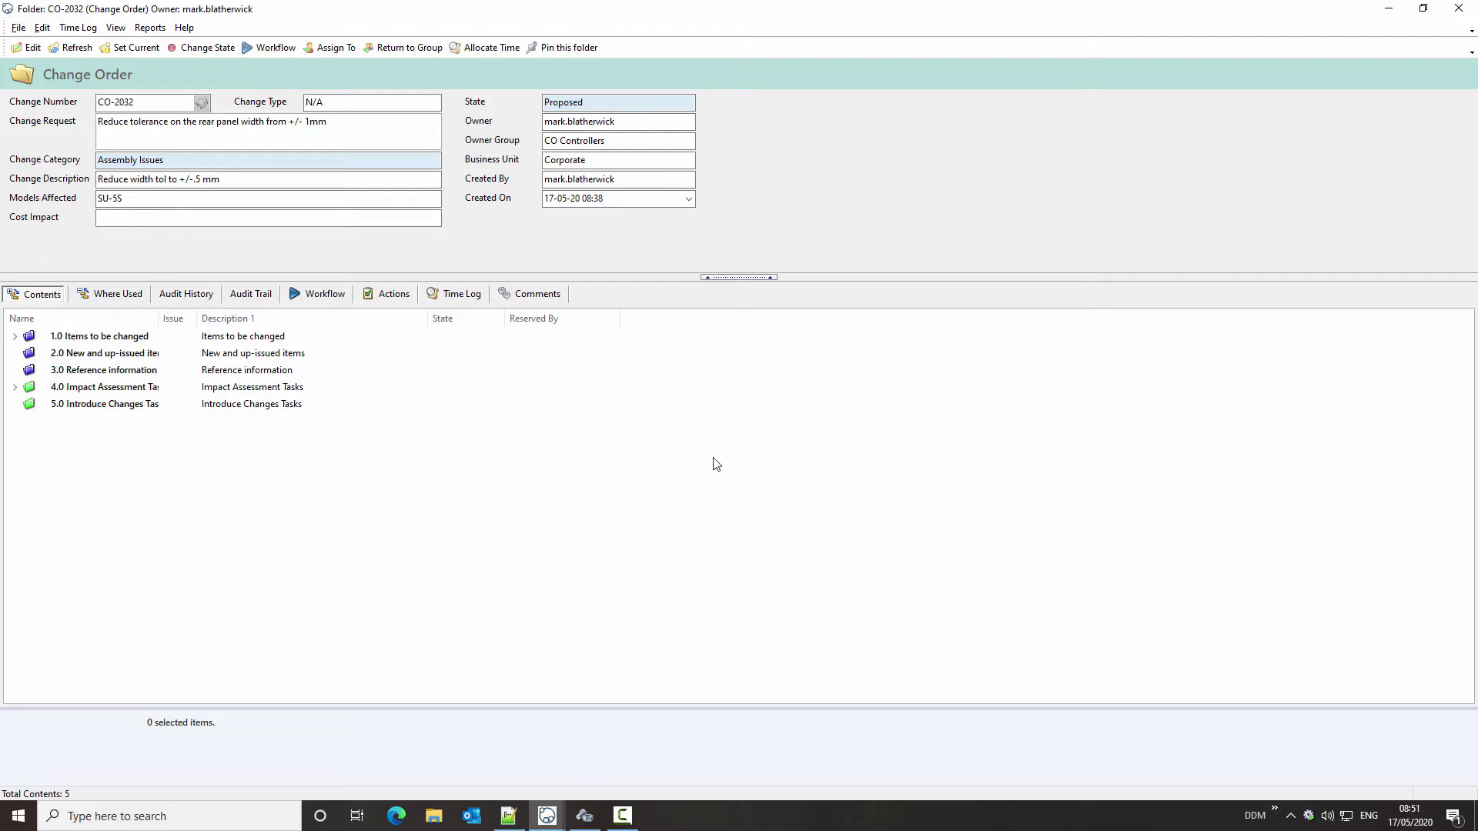
- Show the CHANGEORDER access controls with AllEmployees' Visible and Modify rights per state
left_click(584, 816)
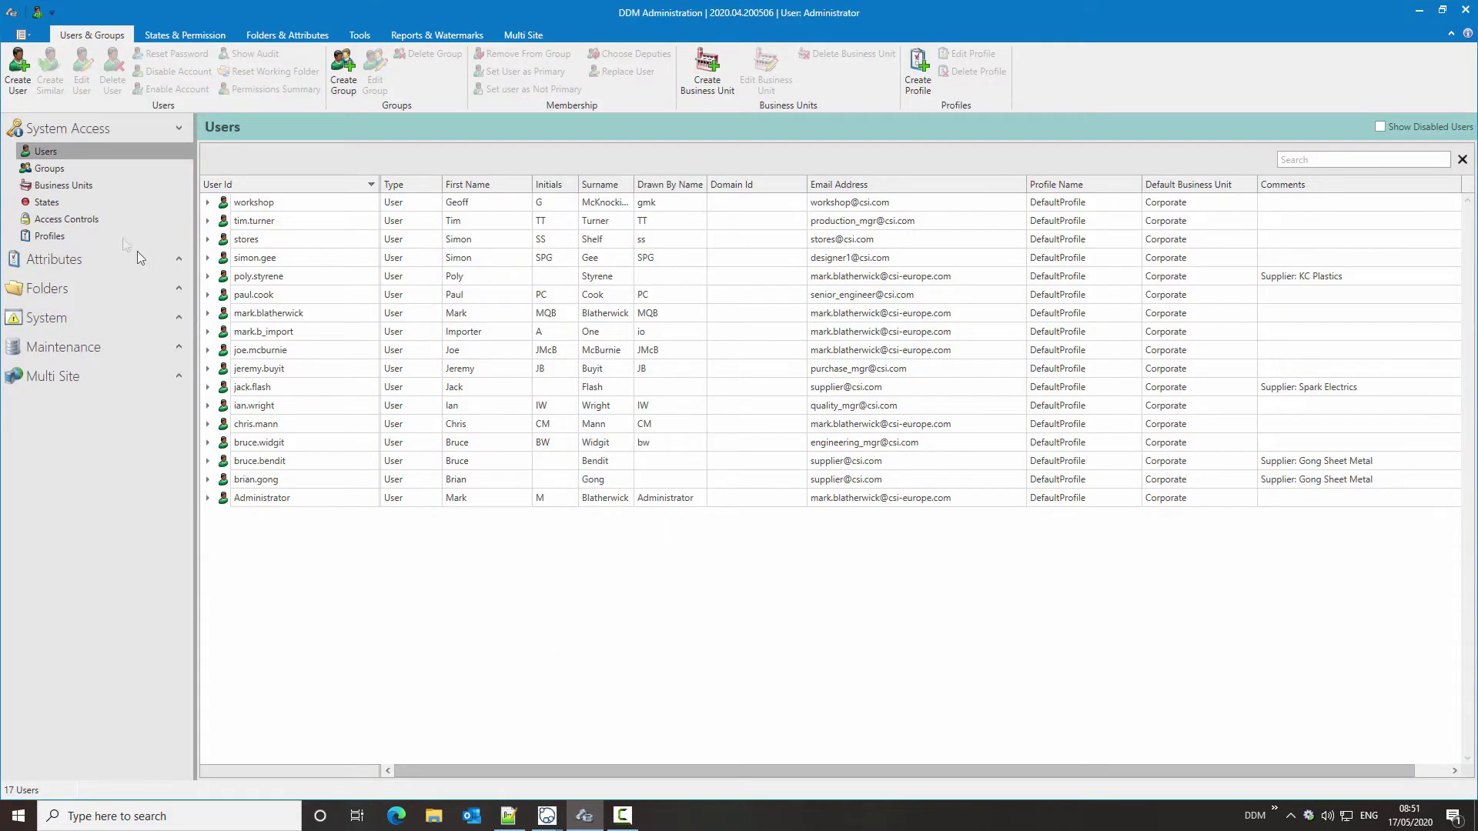
left_click(102, 218)
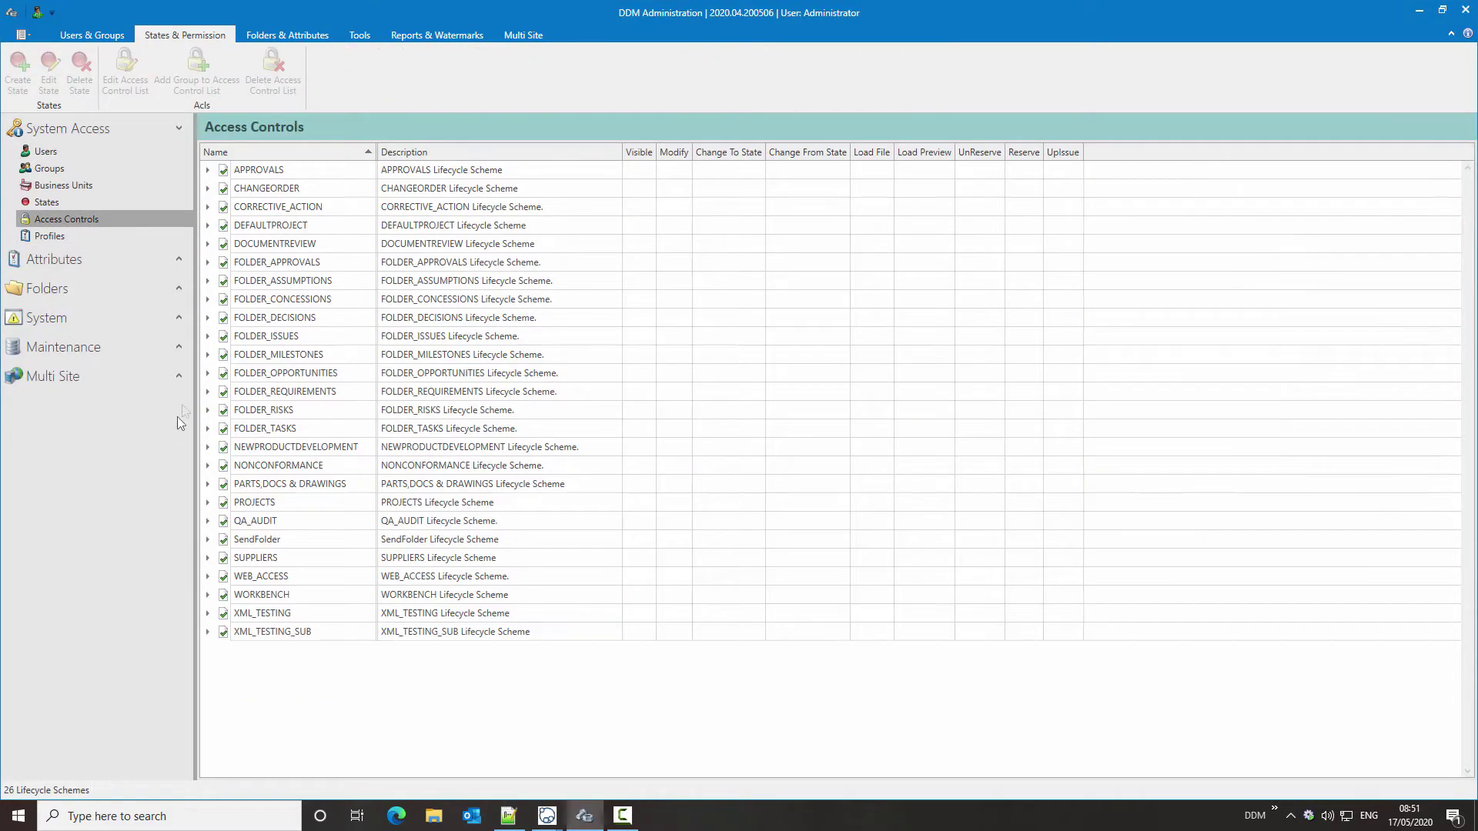
left_click(206, 188)
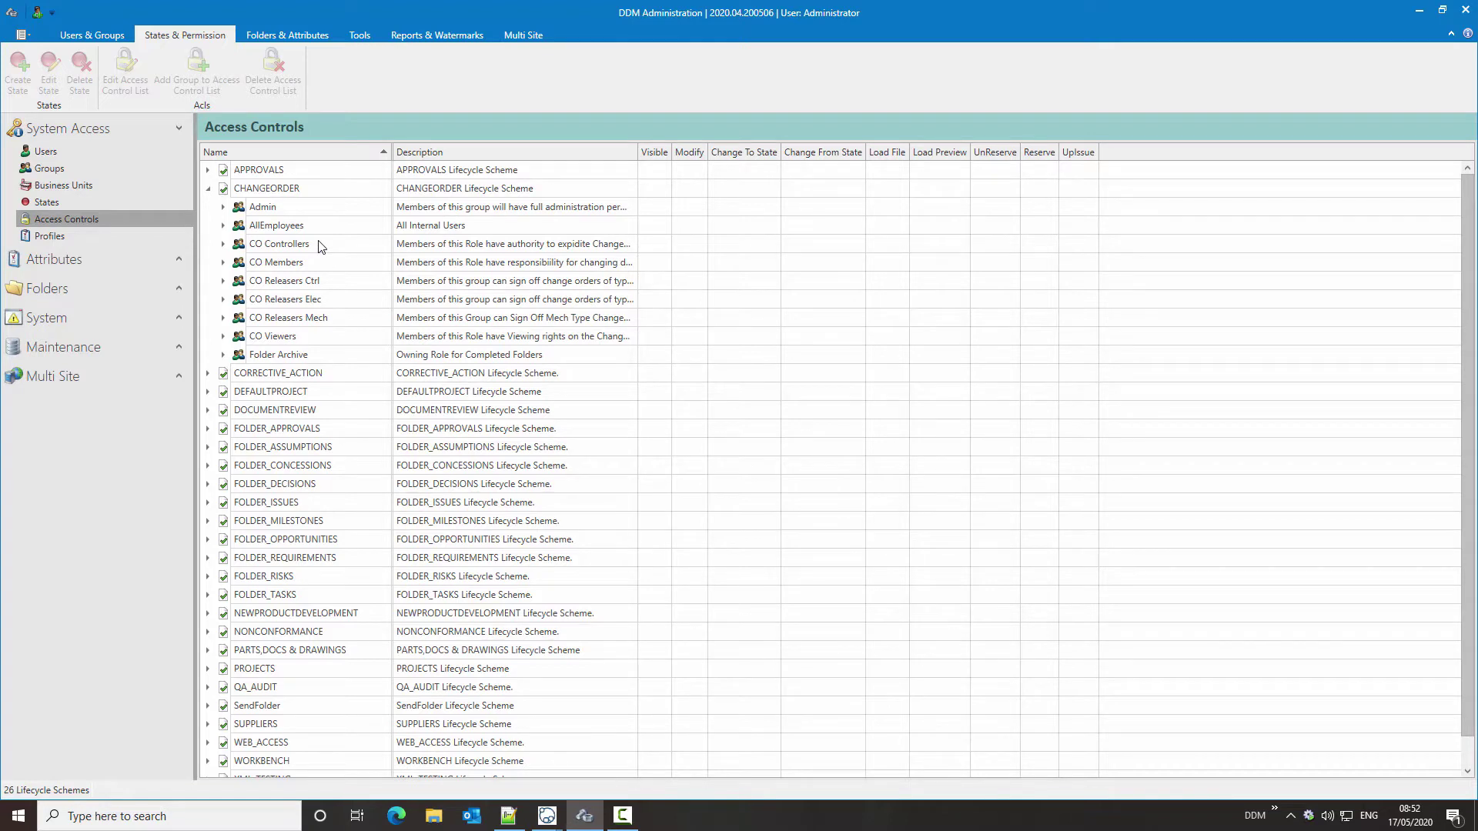
left_click(222, 225)
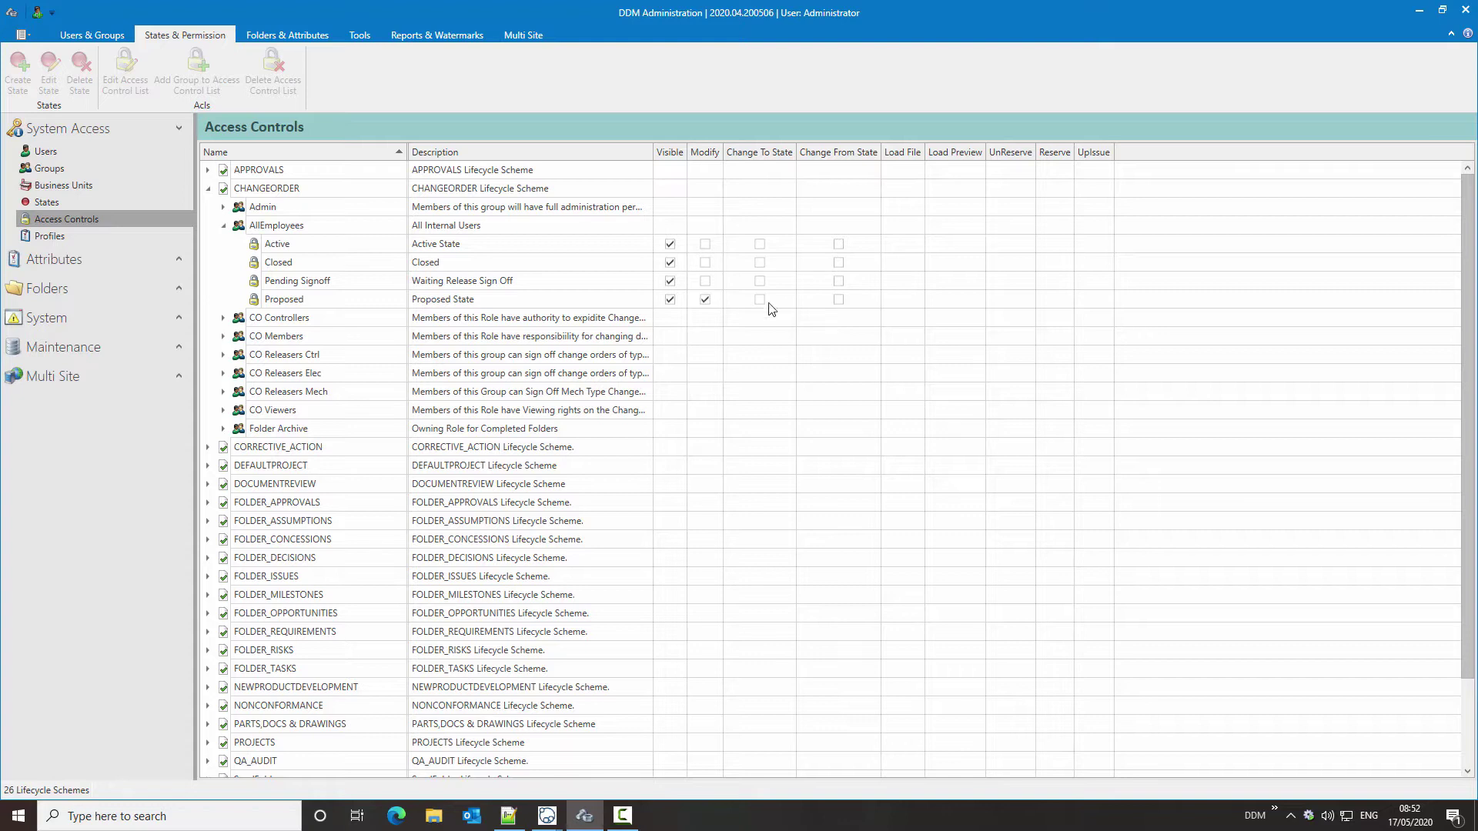
mouse_move(560, 824)
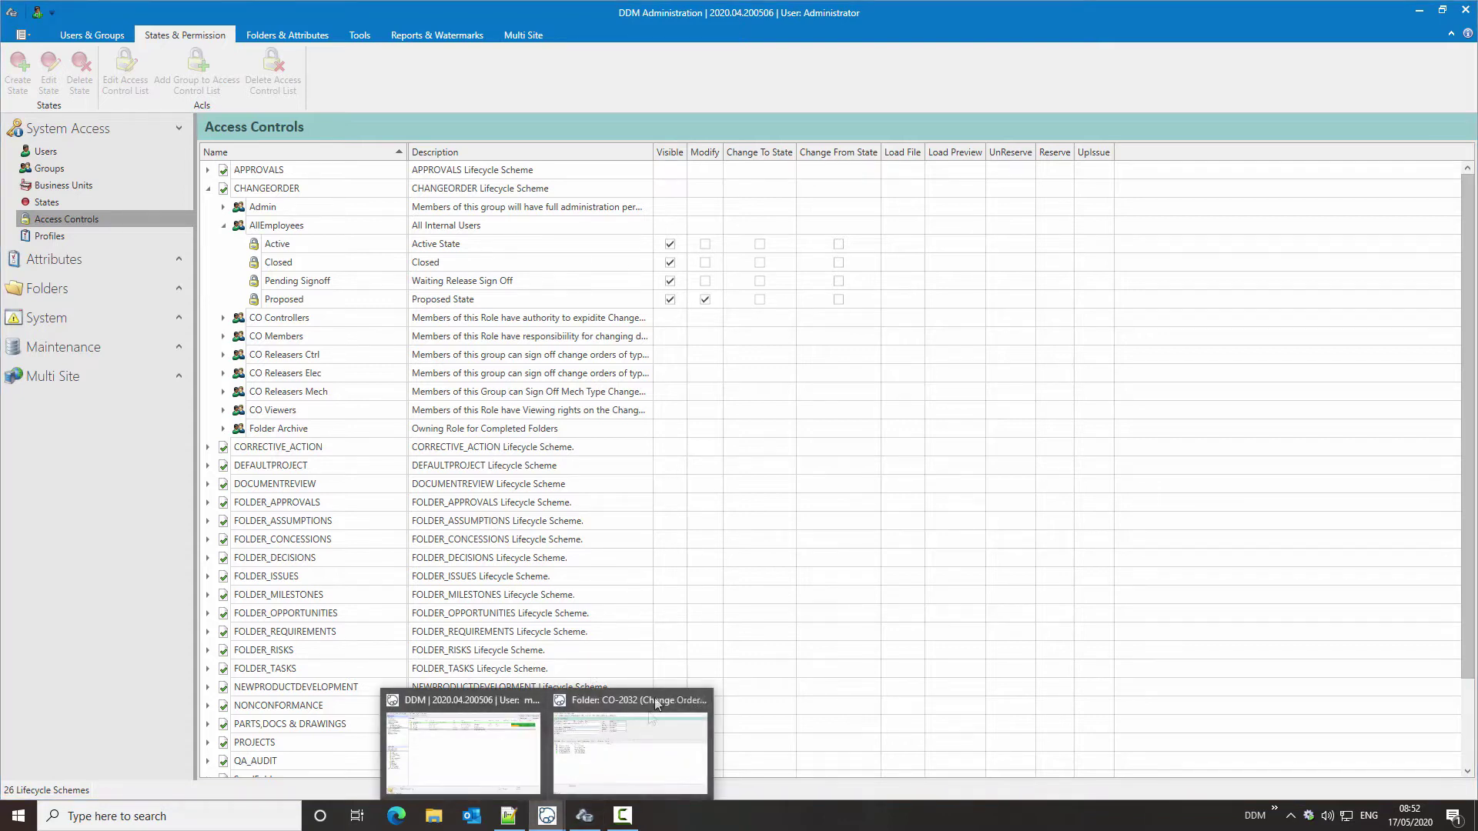
left_click(628, 746)
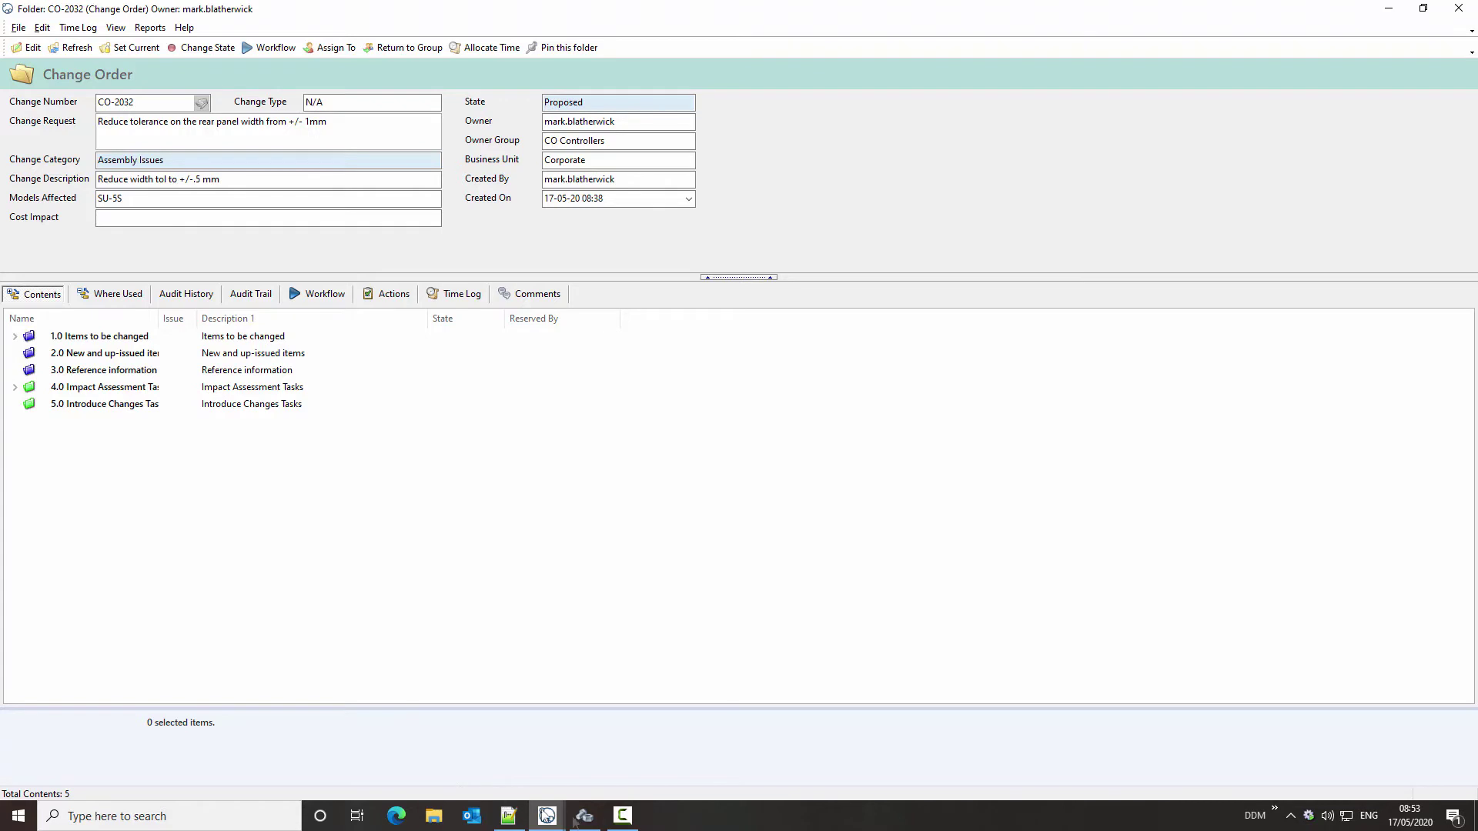
left_click(591, 822)
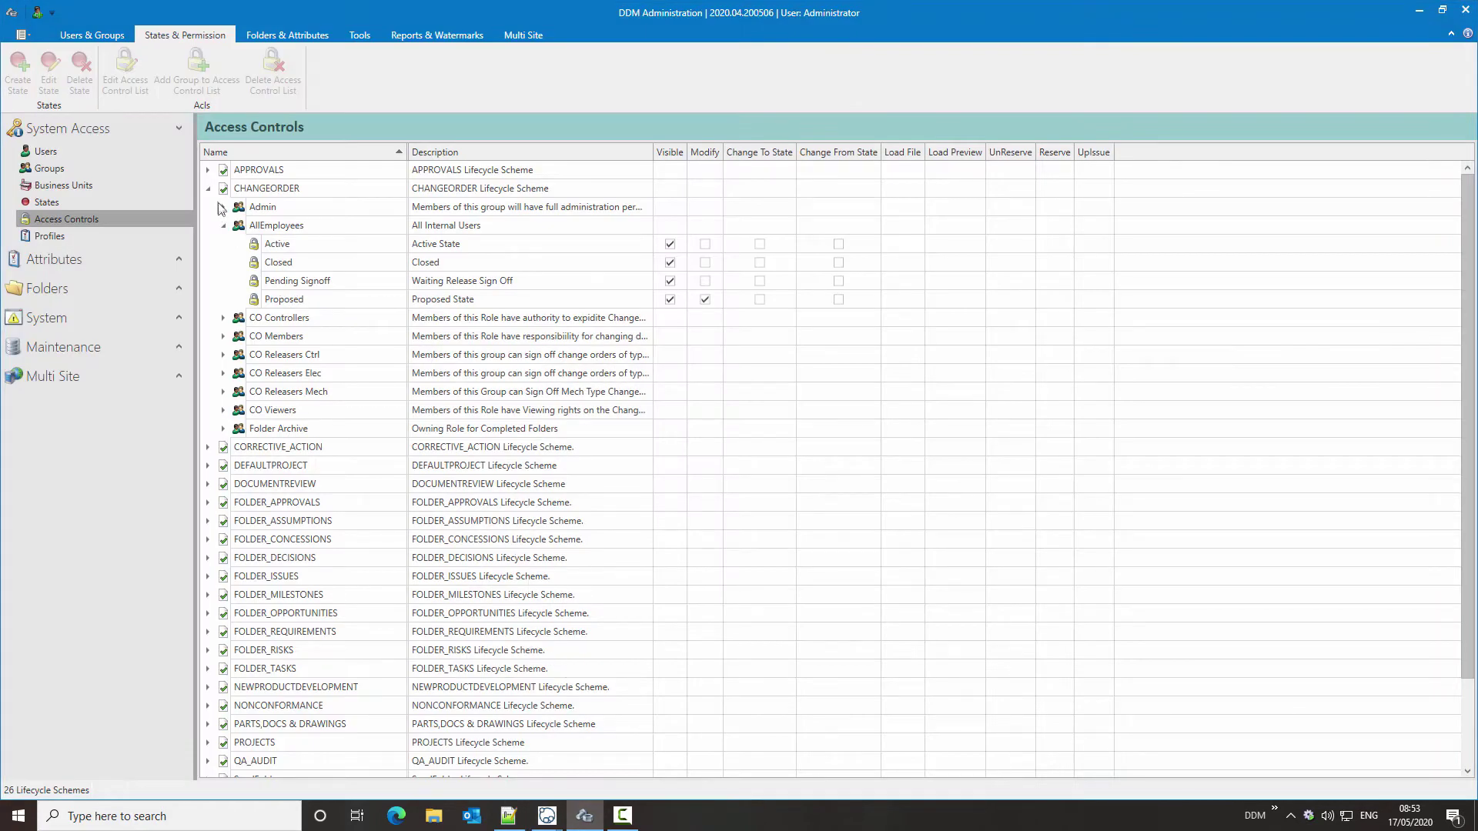
- Edit the Change Order folder type from the Folder Types list
left_click(208, 189)
left_click(178, 291)
left_click(117, 311)
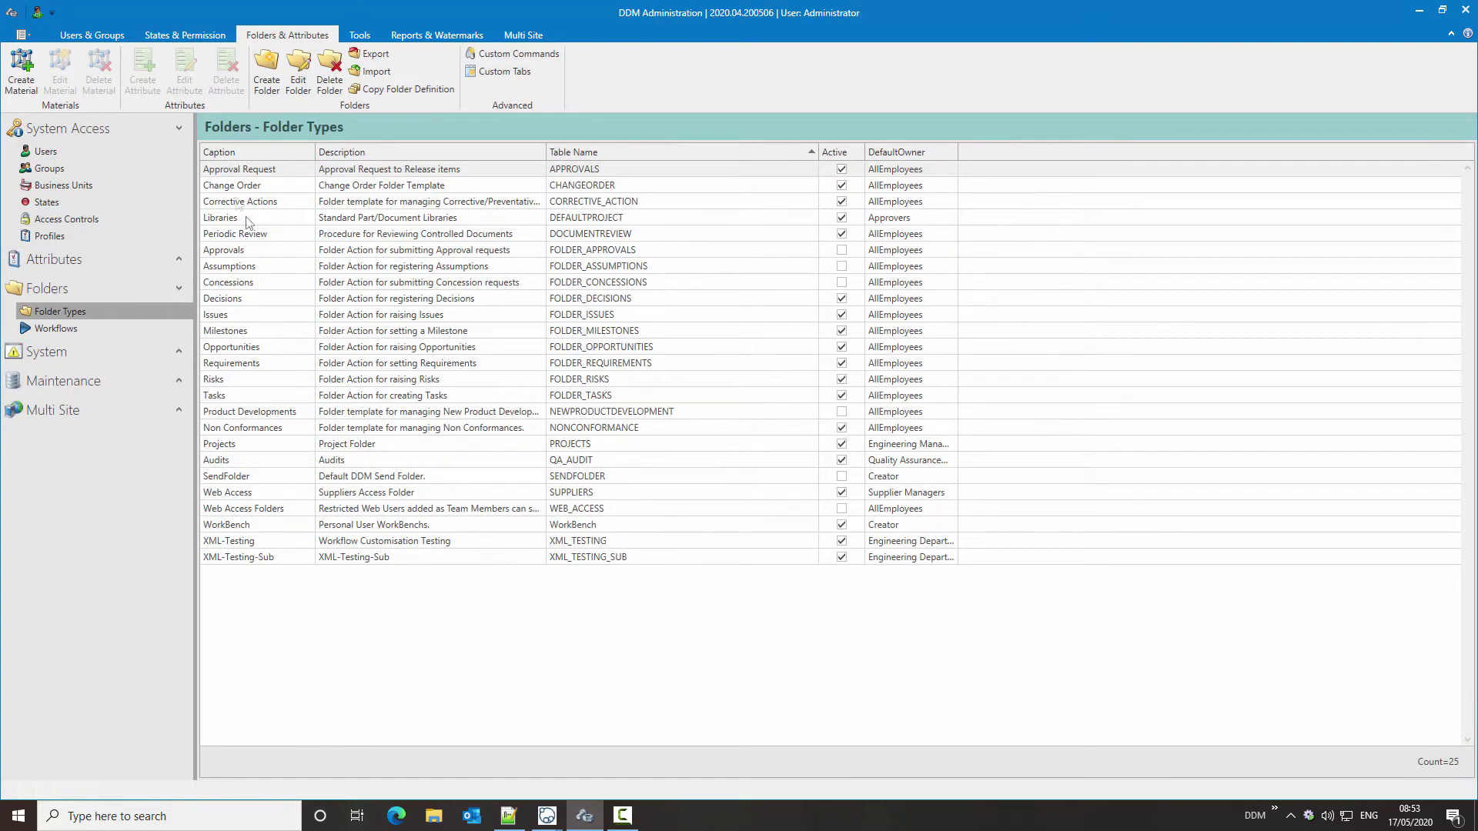
right_click(252, 187)
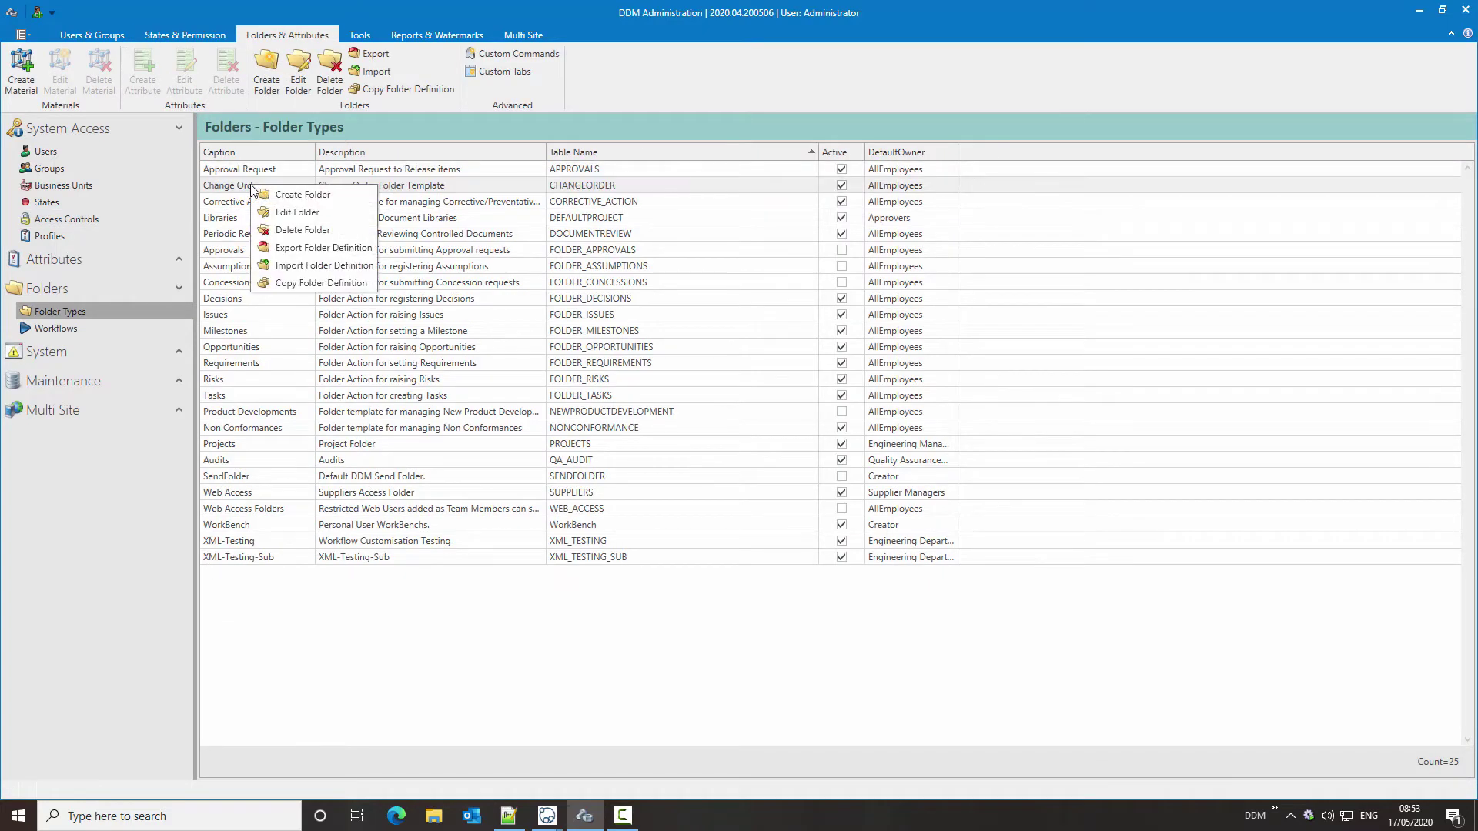
left_click(279, 214)
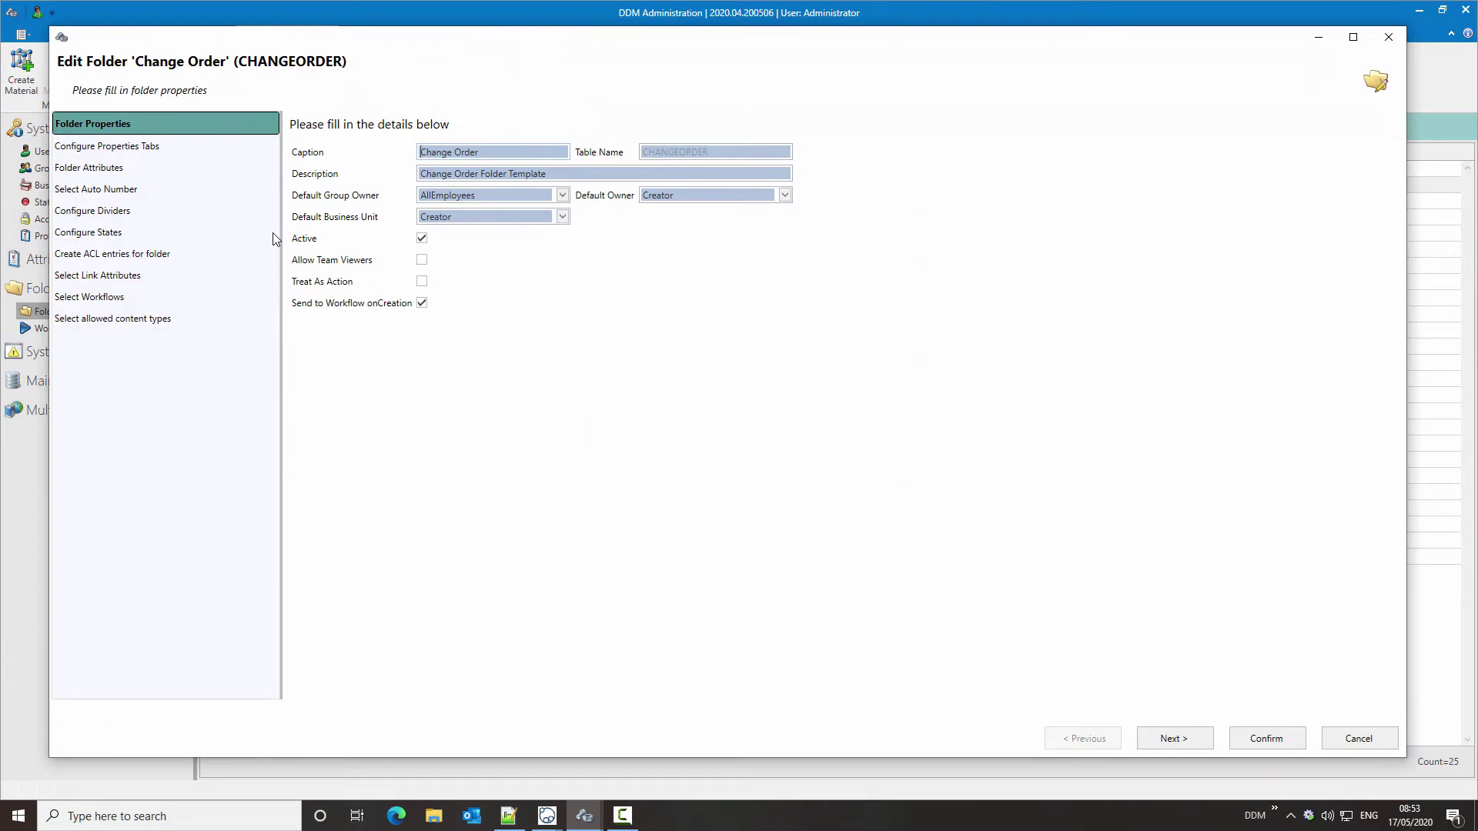
- Open the visibility rules of the Change Type attribute in the Change Order folder attributes
left_click(111, 168)
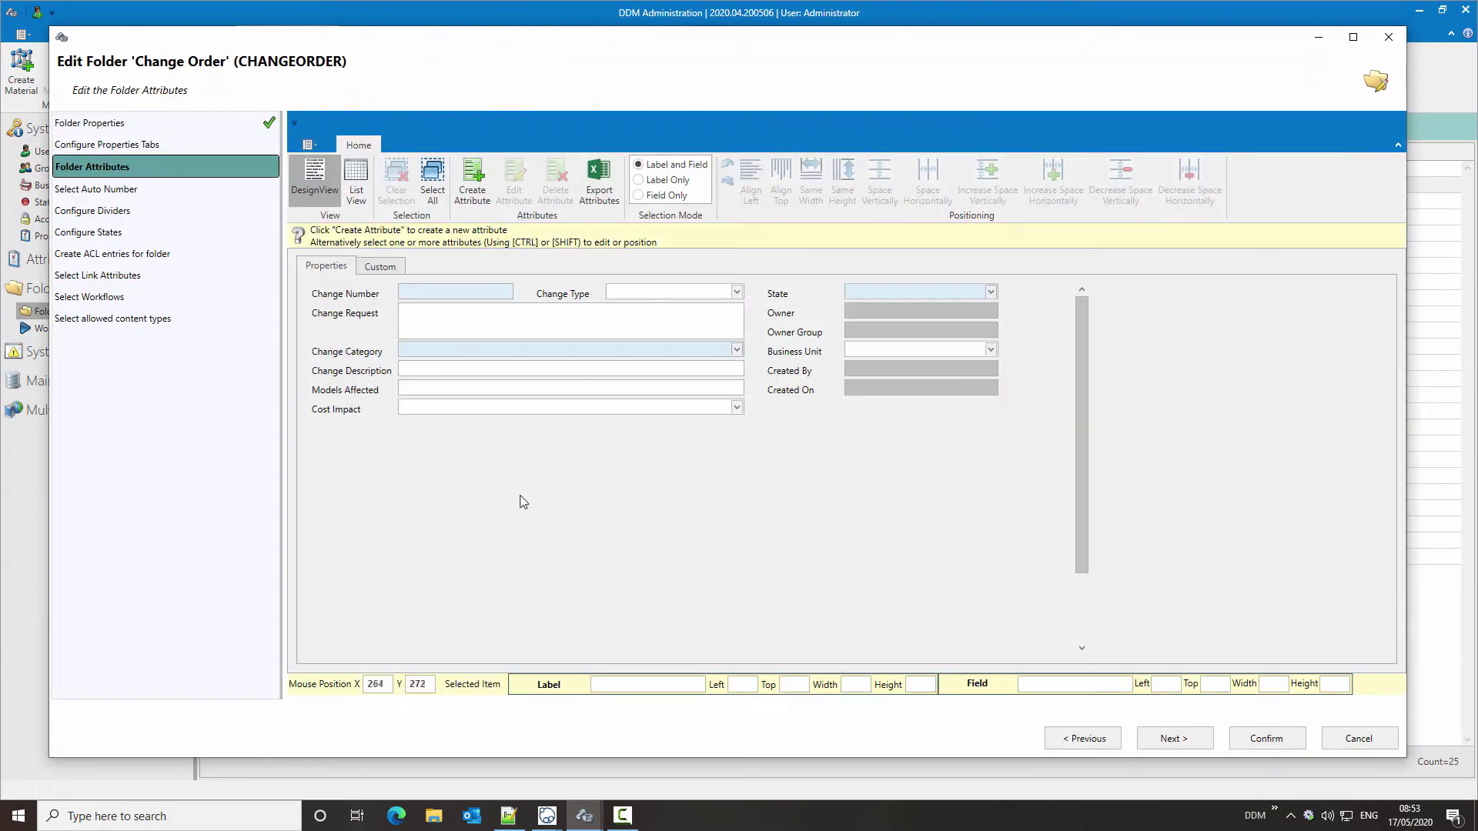
left_click(567, 299)
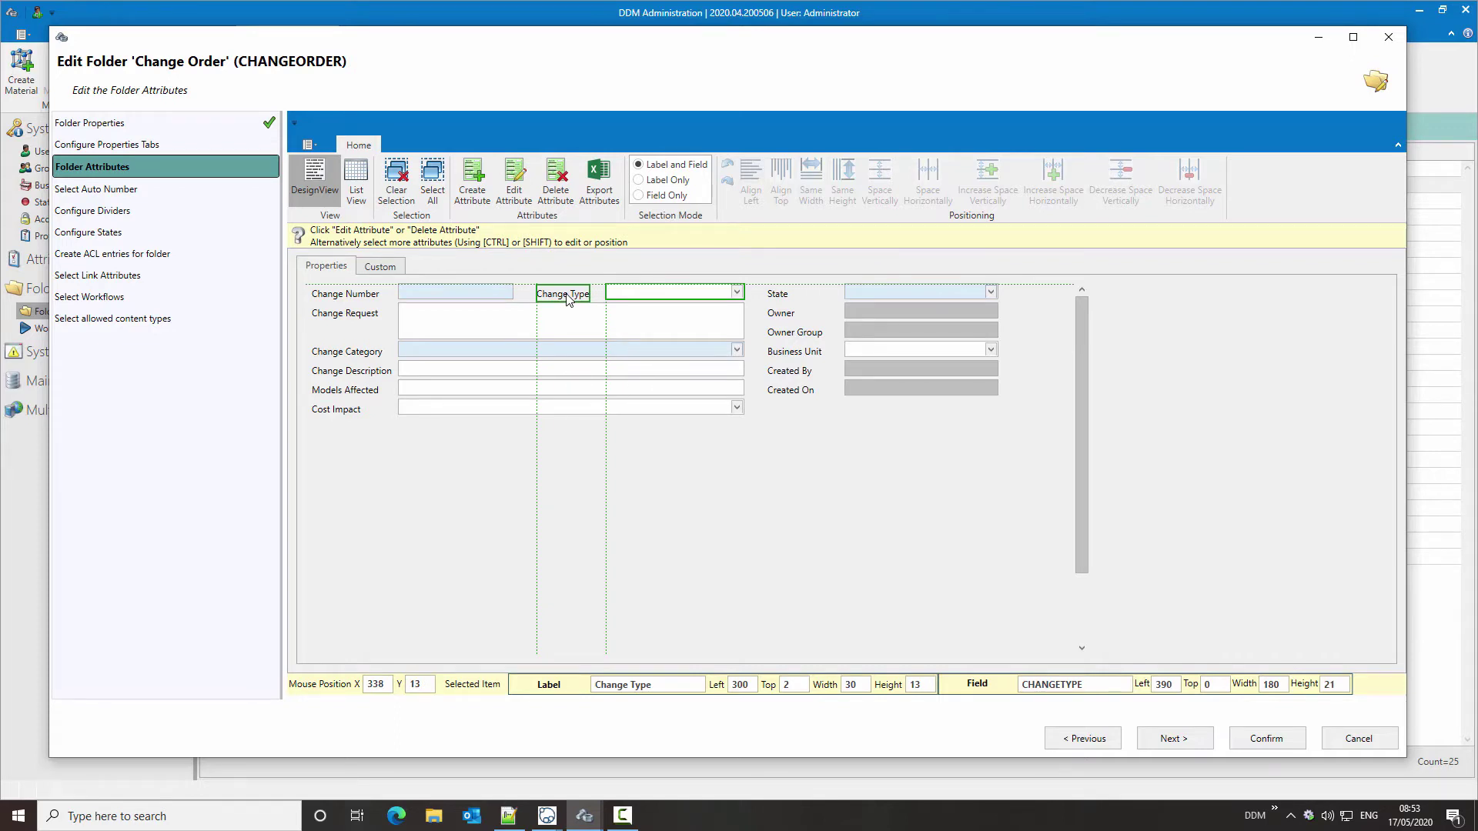
left_click(516, 181)
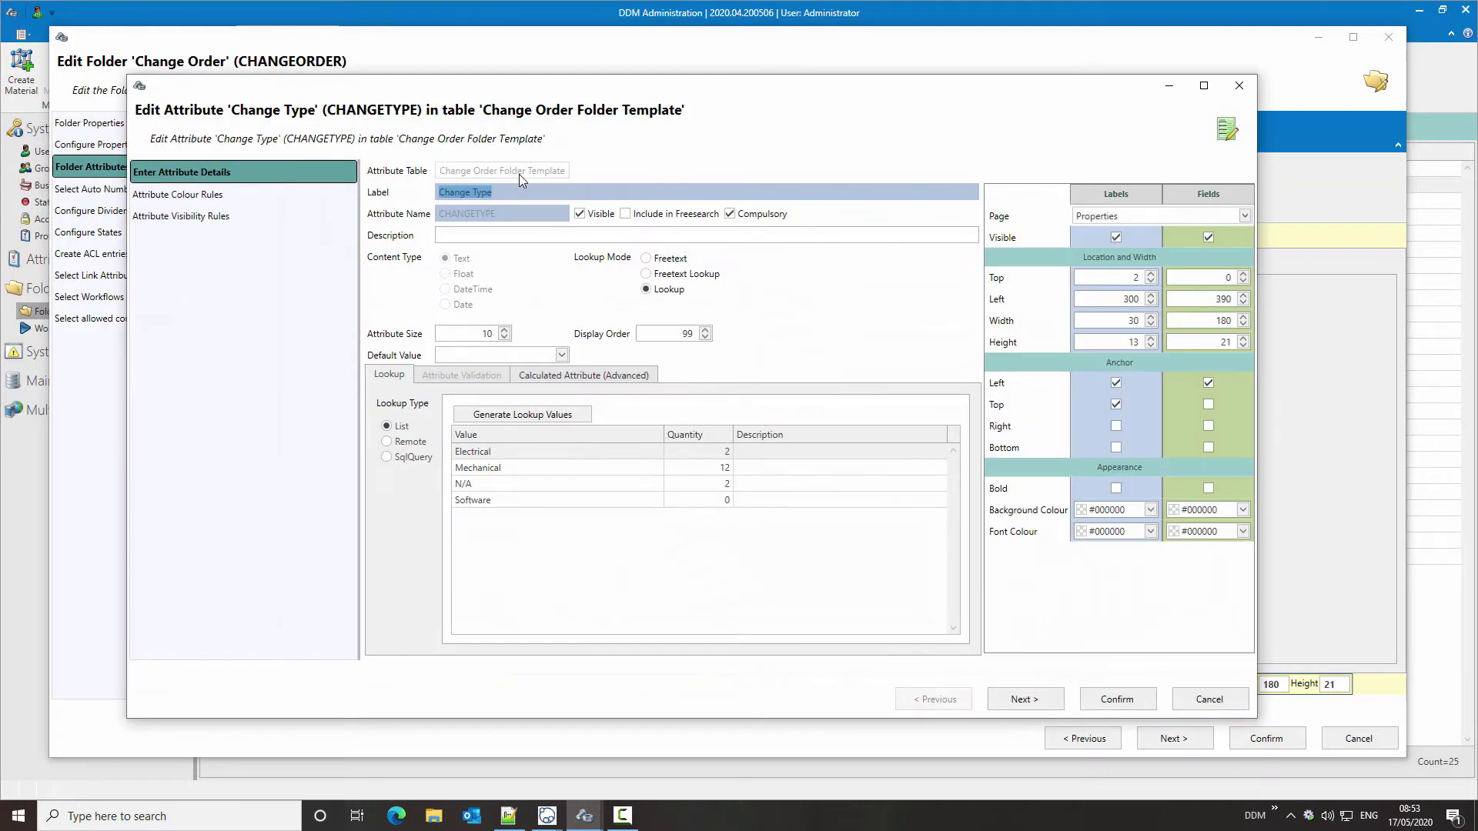
left_click(193, 218)
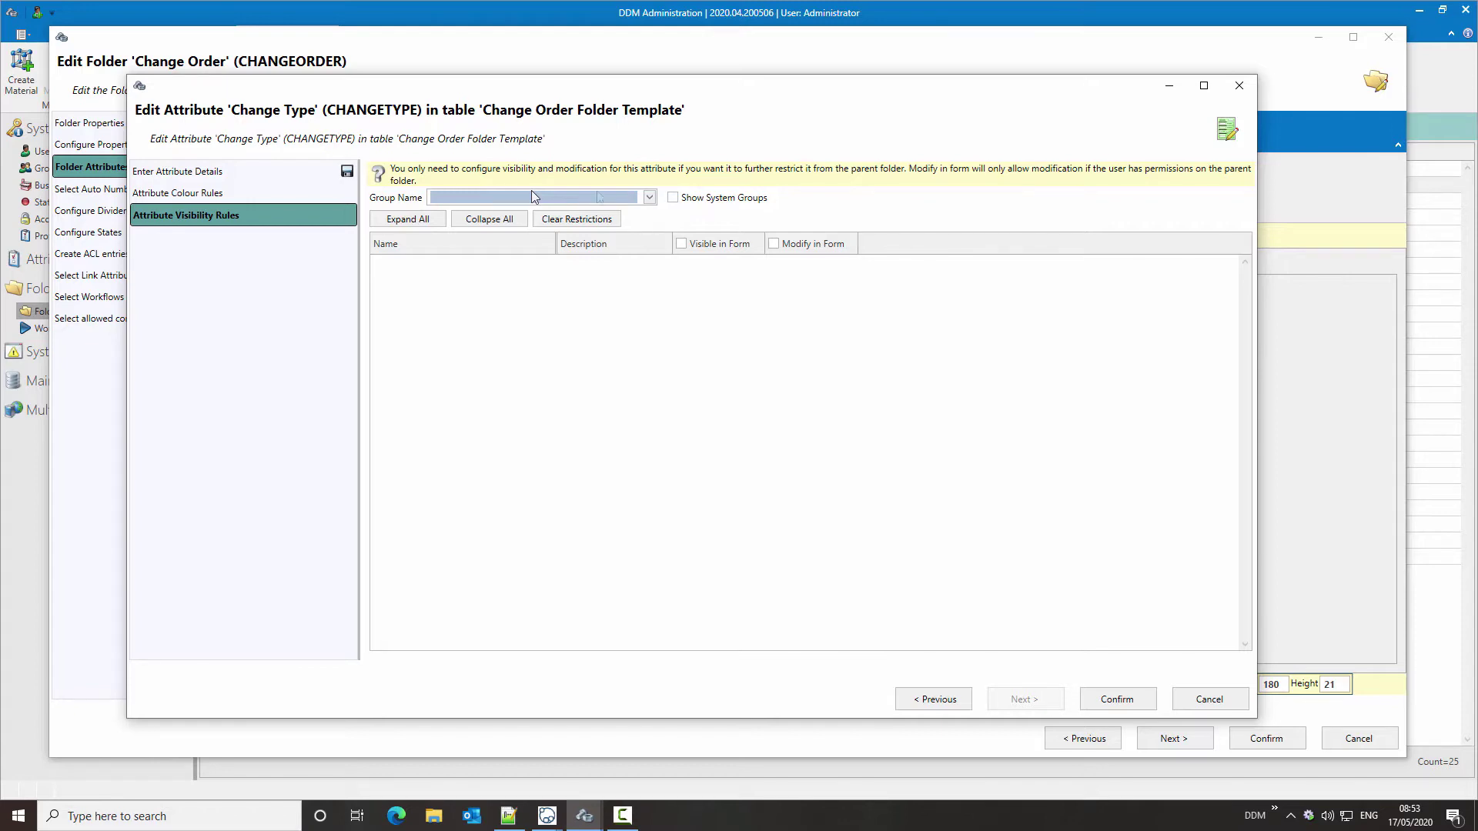
- Add AllEmployees, CO Controllers, CO Members, CO Releasers Ctrl/Elec/Mech and CO Viewers to the rules grid
left_click(649, 197)
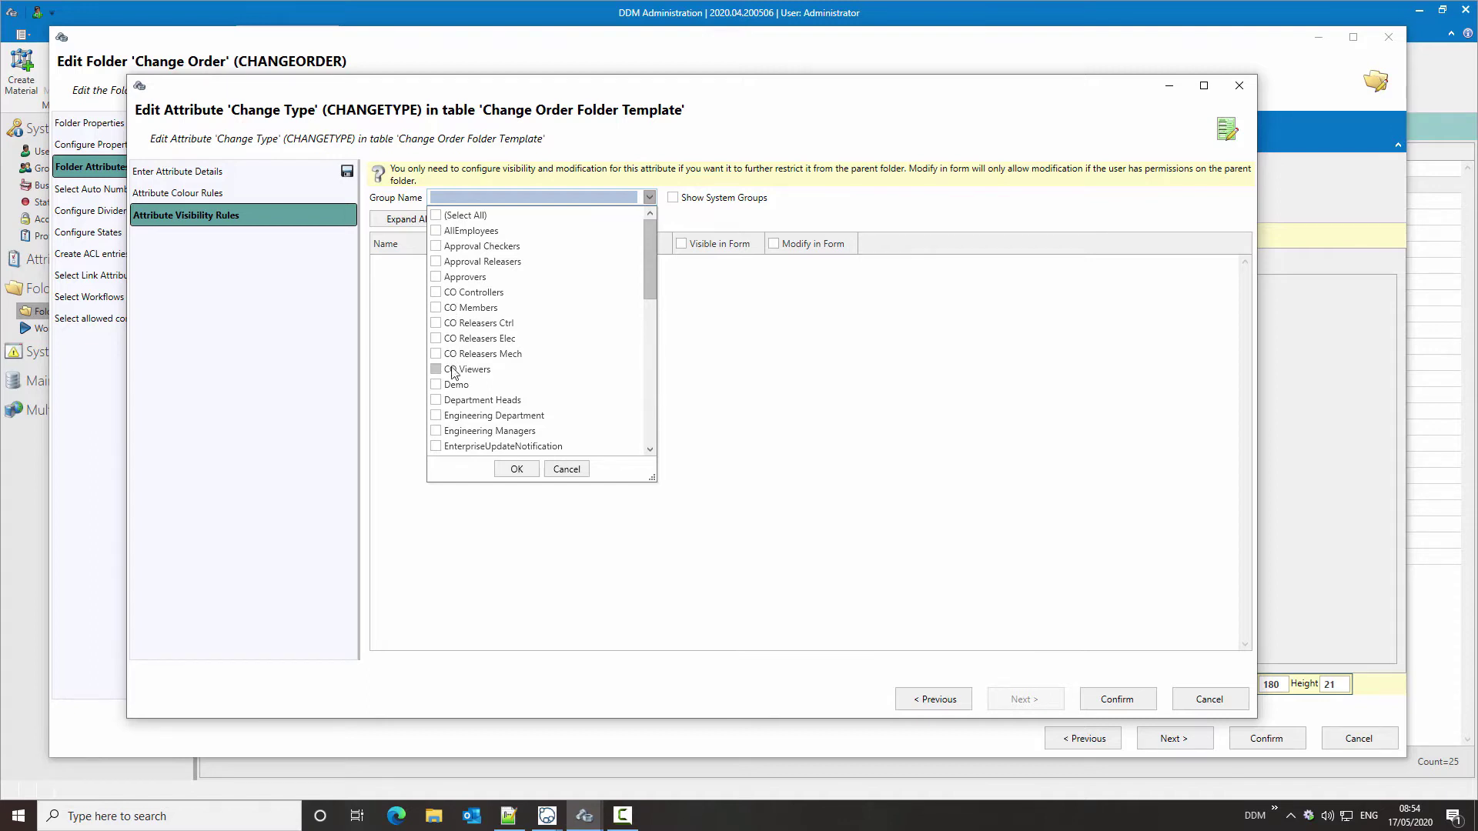
left_click(436, 231)
left_click(435, 291)
left_click(436, 307)
left_click(436, 323)
left_click(436, 338)
left_click(436, 353)
left_click(435, 369)
left_click(516, 469)
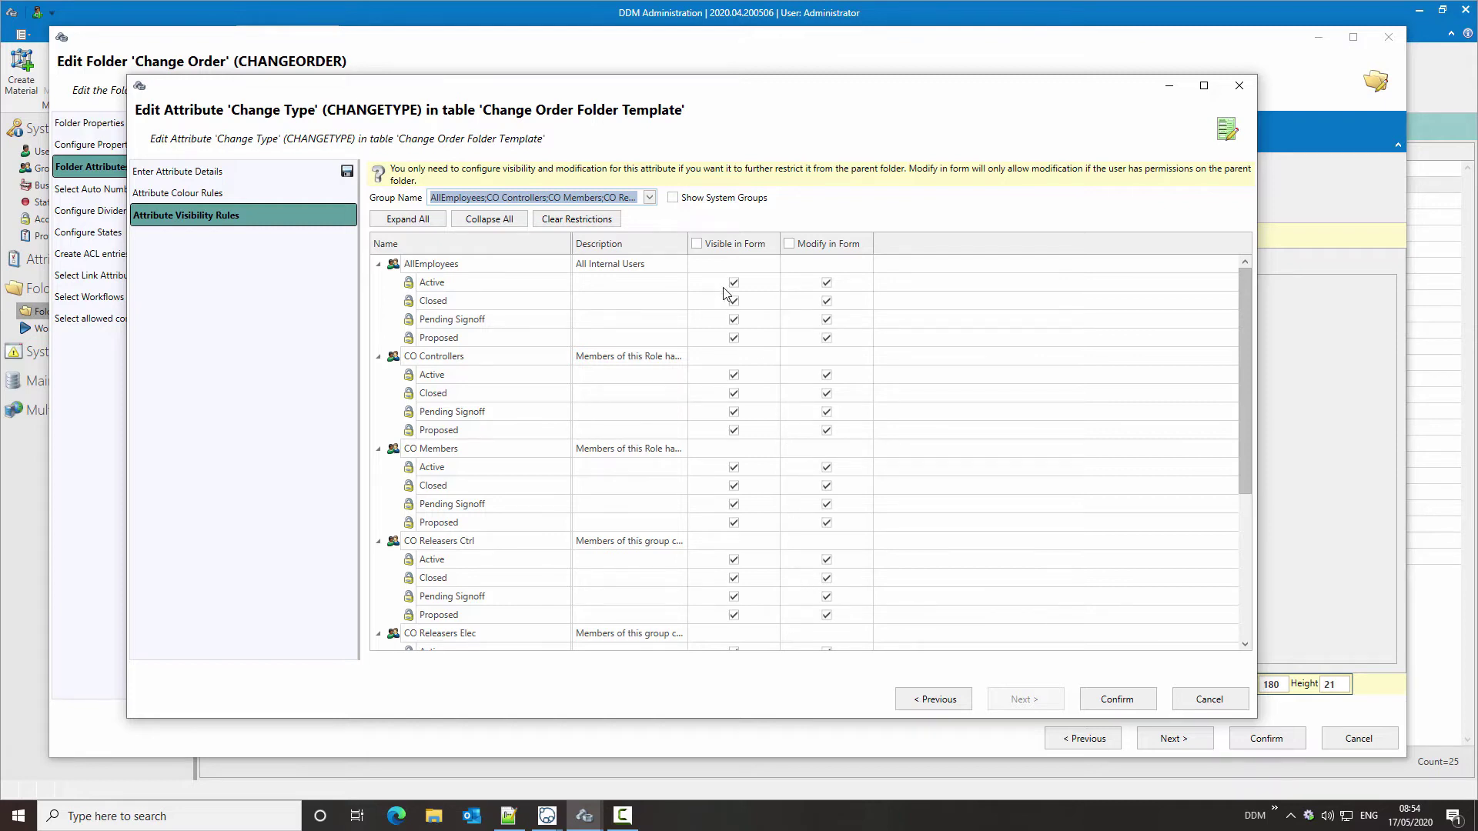
- Allow Modify in Form only in Proposed for AllEmployees and CO Controllers, then confirm
left_click(790, 244)
left_click(827, 341)
left_click(827, 341)
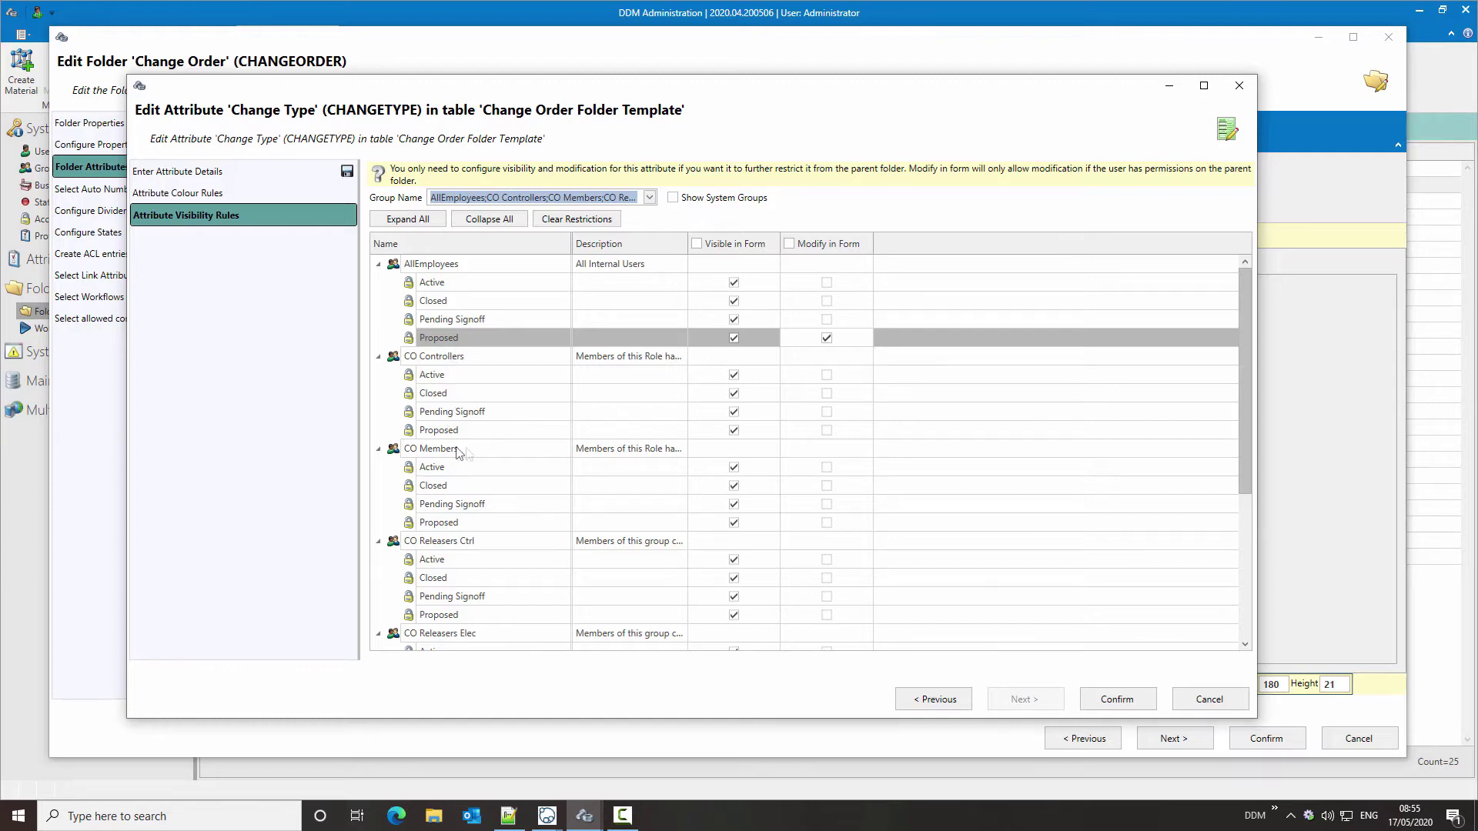
left_click(826, 430)
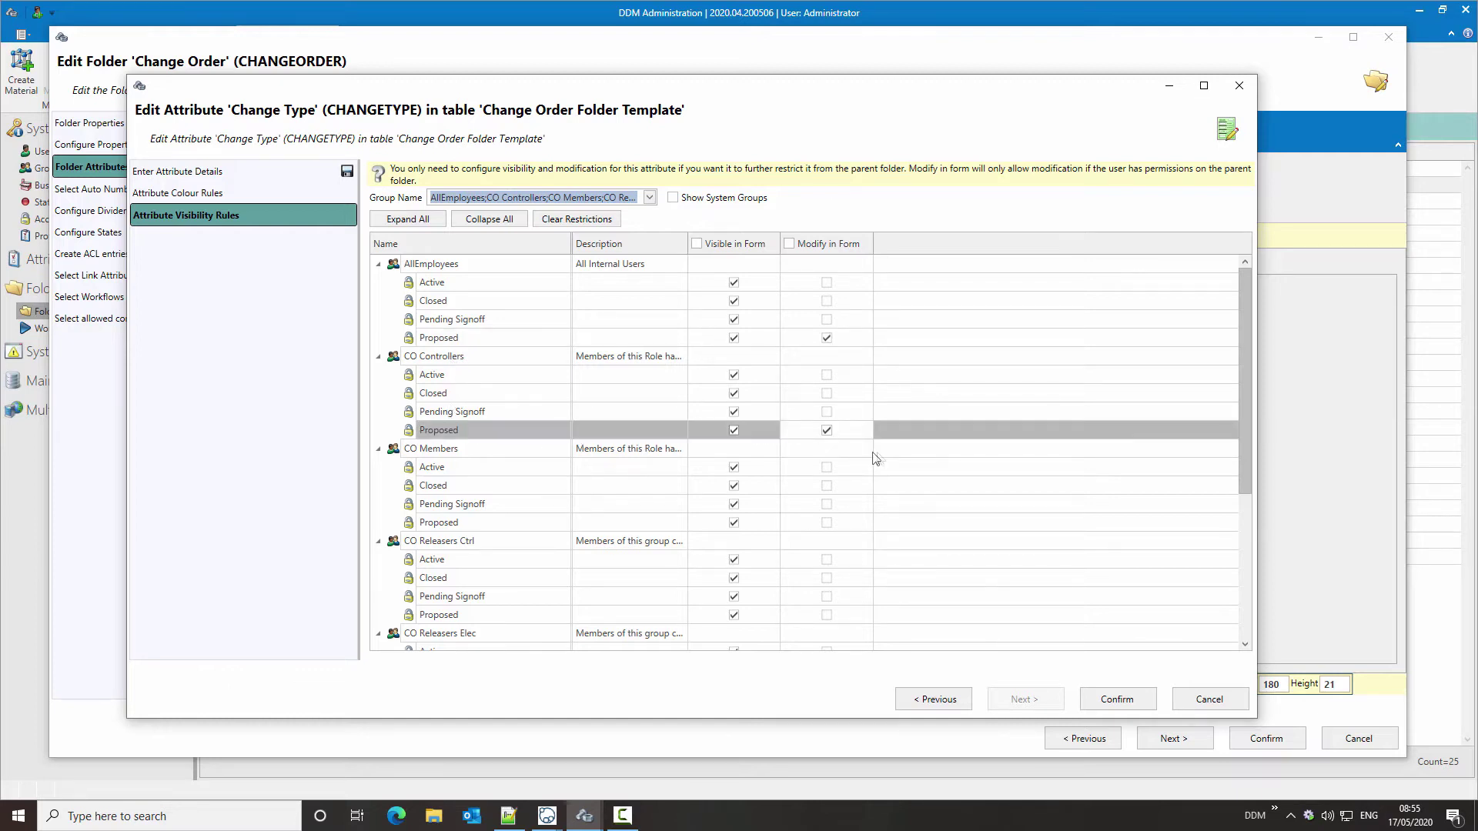
scroll(856, 514, "down", 4)
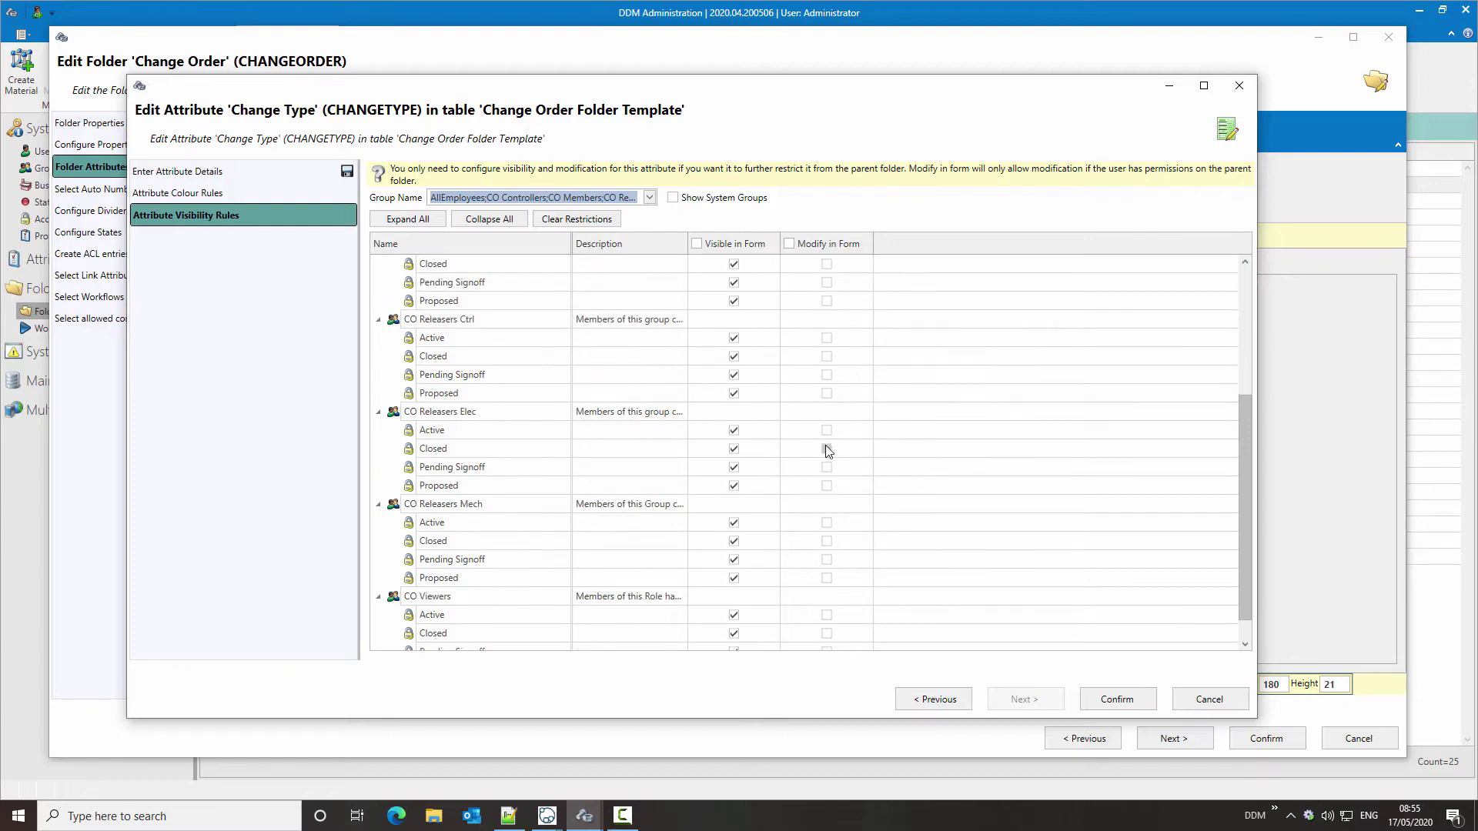
scroll(827, 449, "up", 1)
left_click(1117, 699)
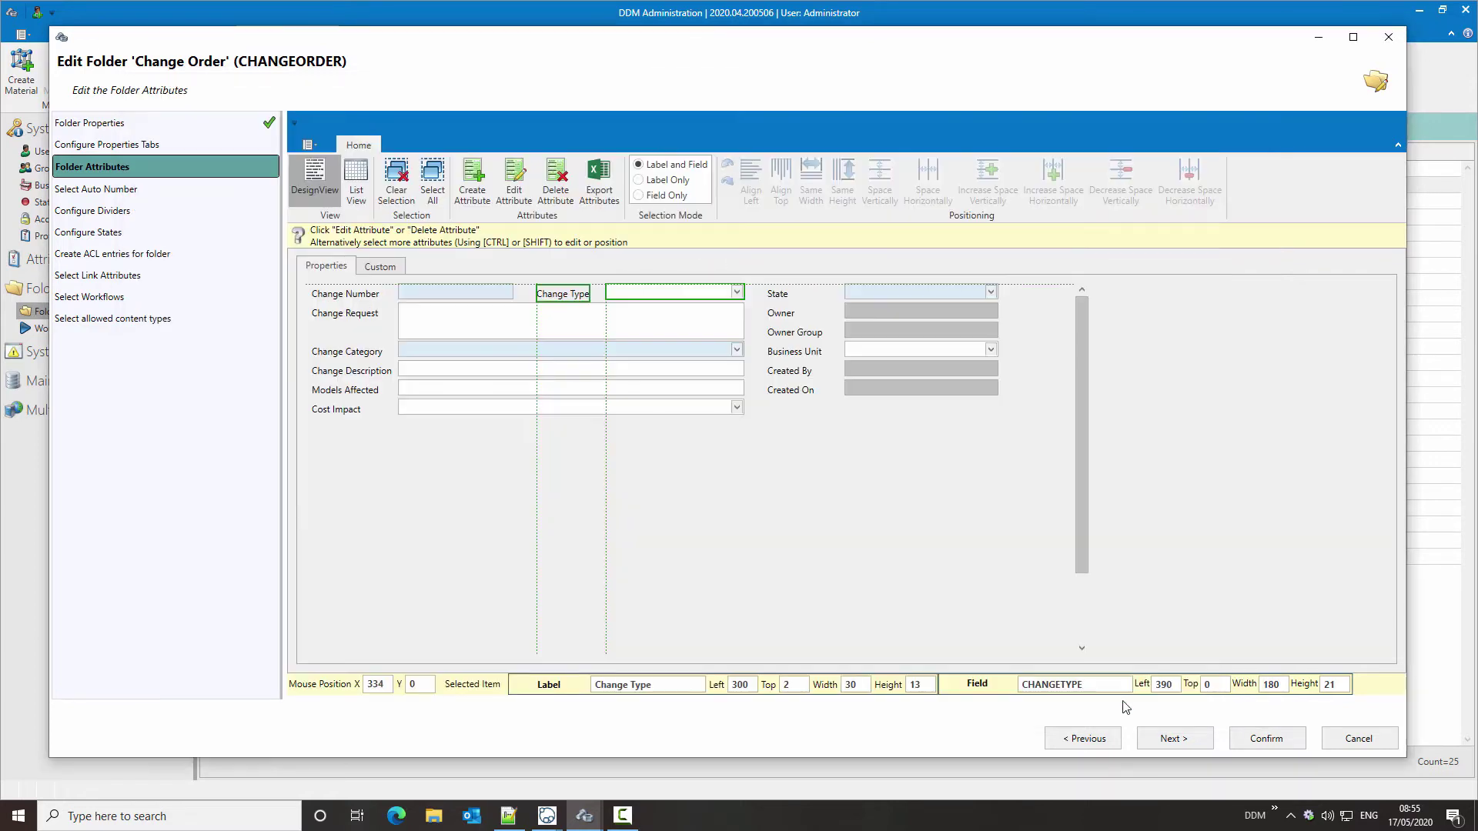
- Open the Cost Impact visibility rules and list the CO Controllers group's states
left_click(334, 414)
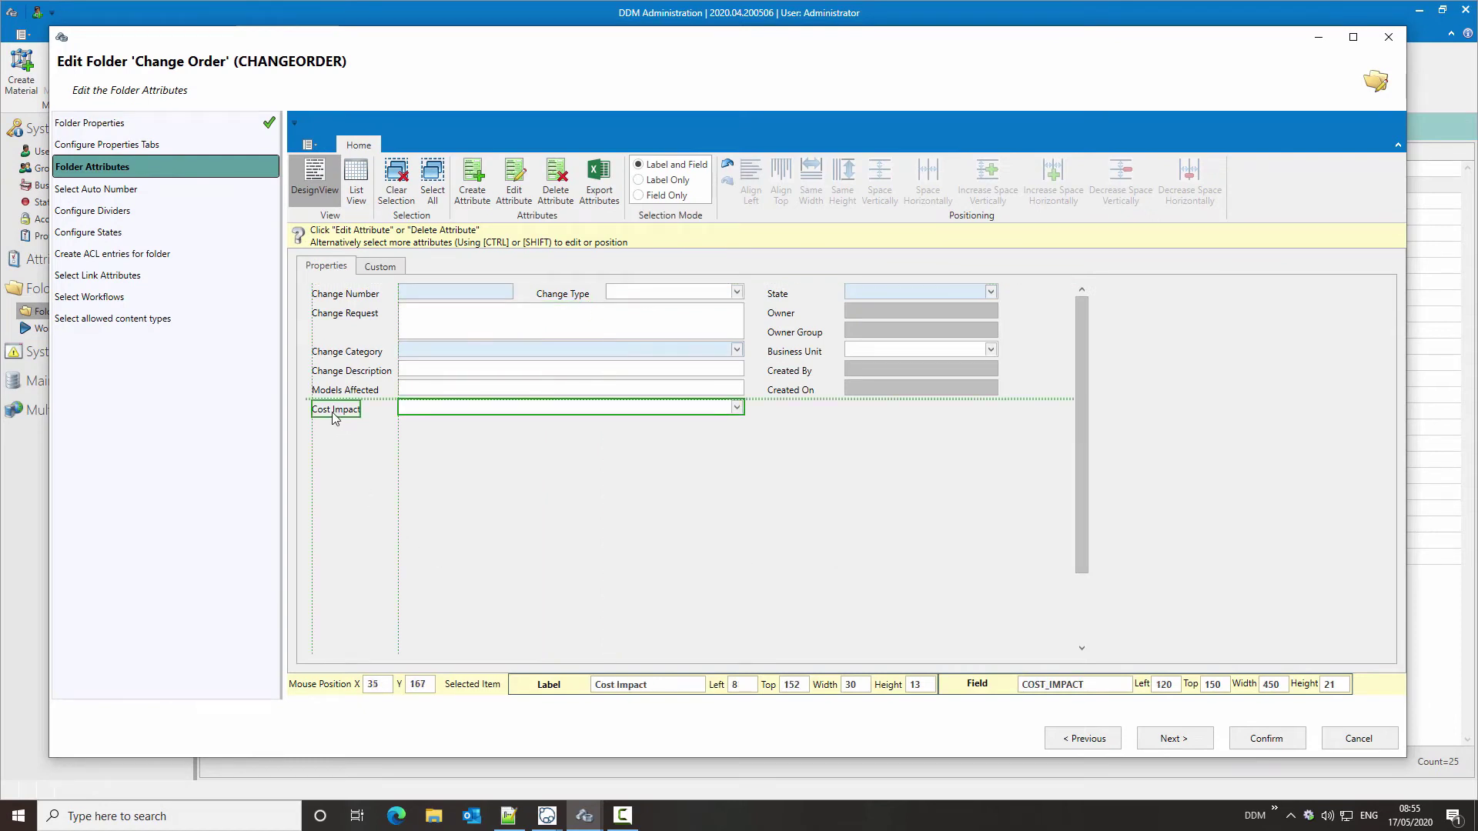
left_click(514, 178)
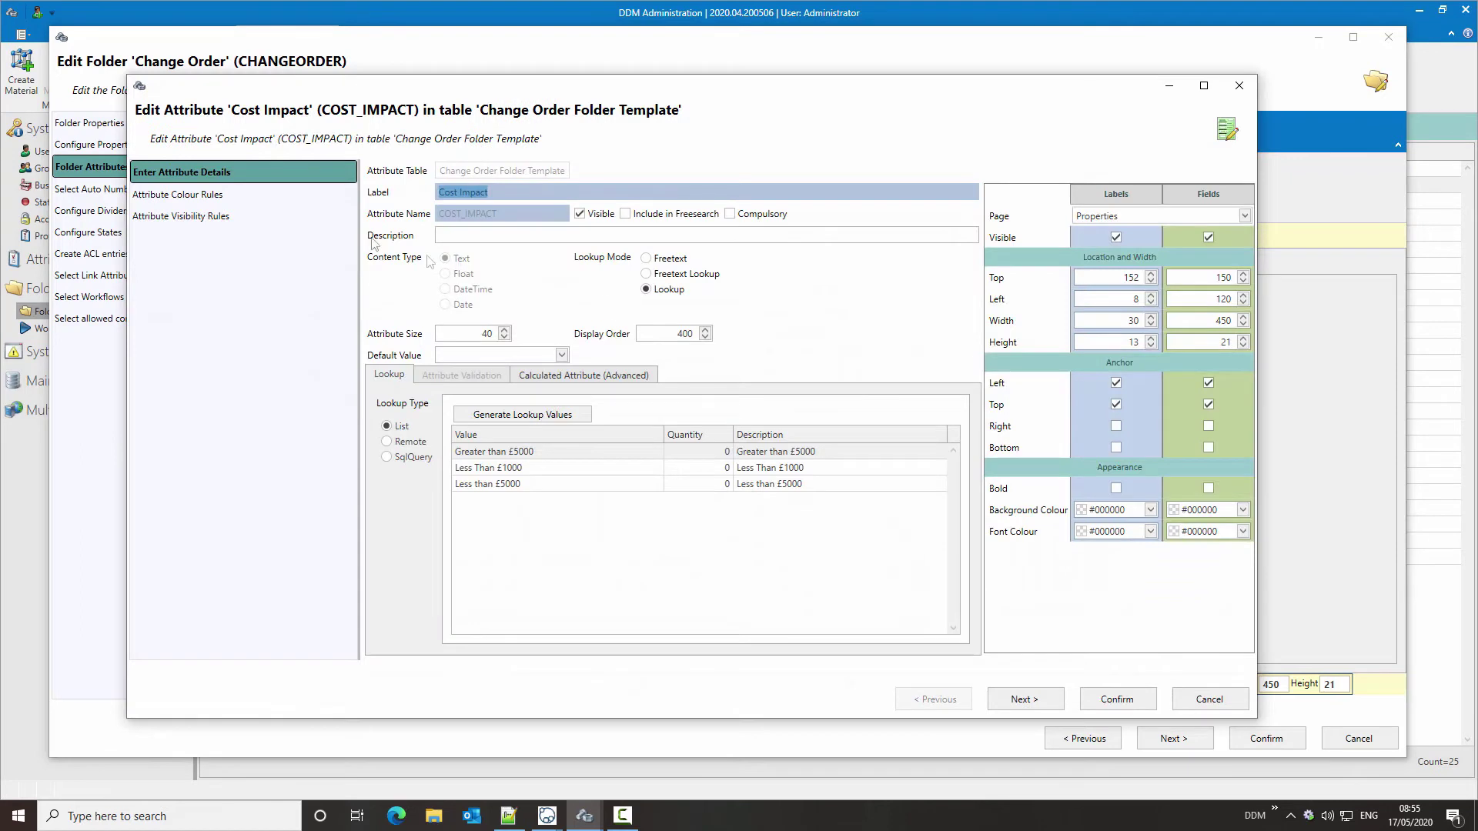
left_click(208, 217)
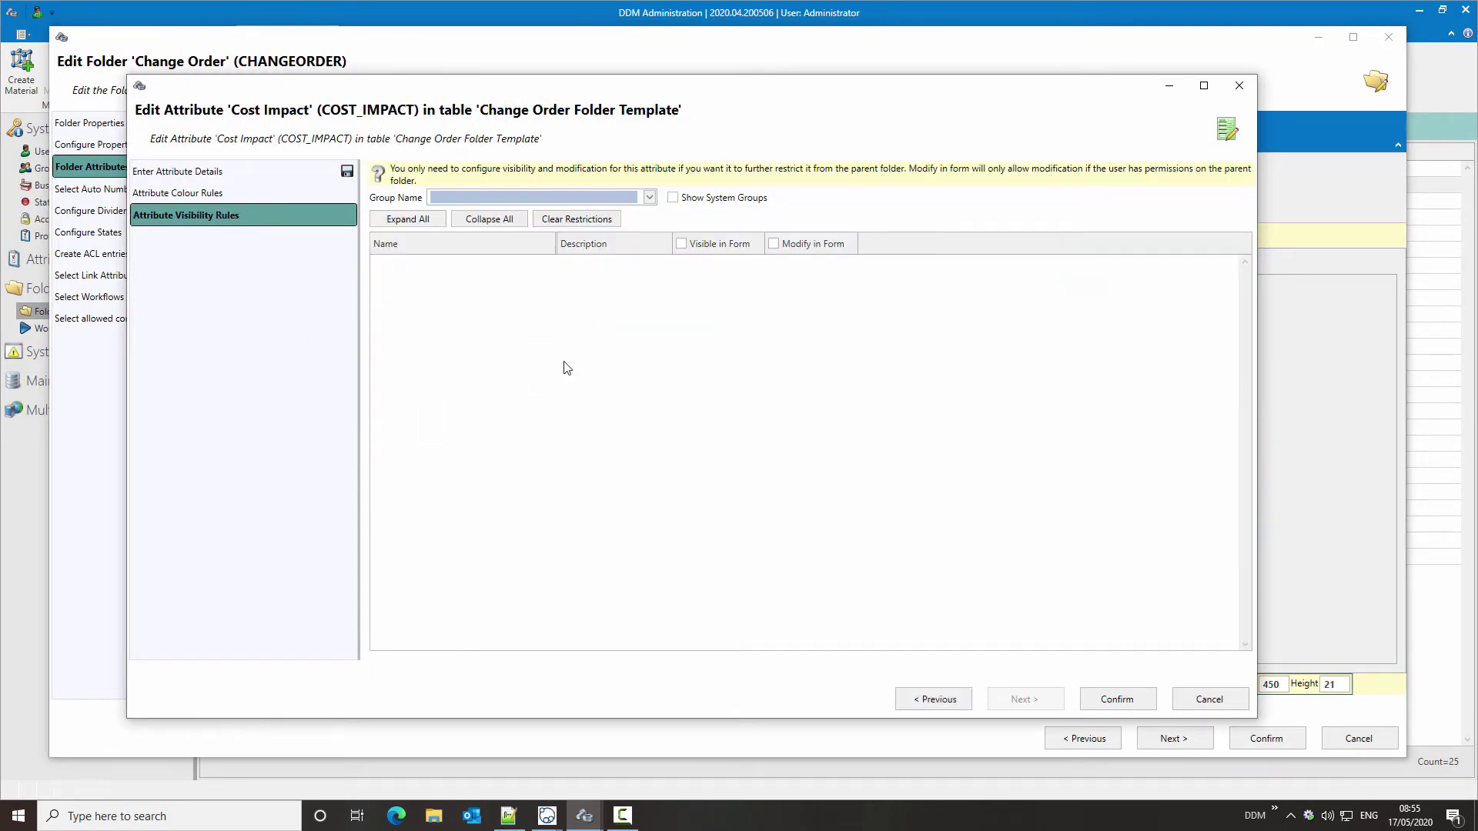
left_click(650, 198)
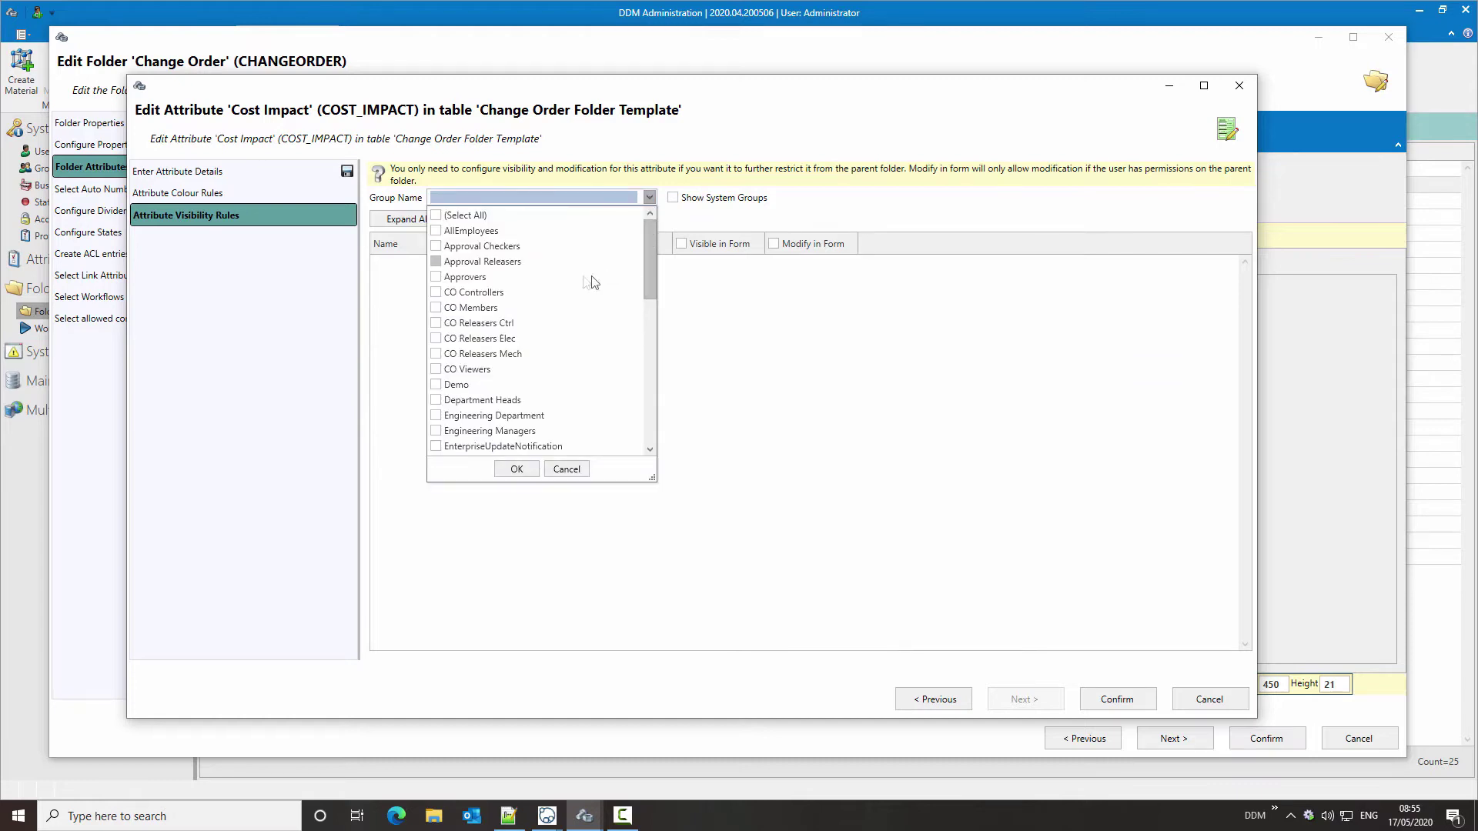
left_click(437, 293)
left_click(517, 469)
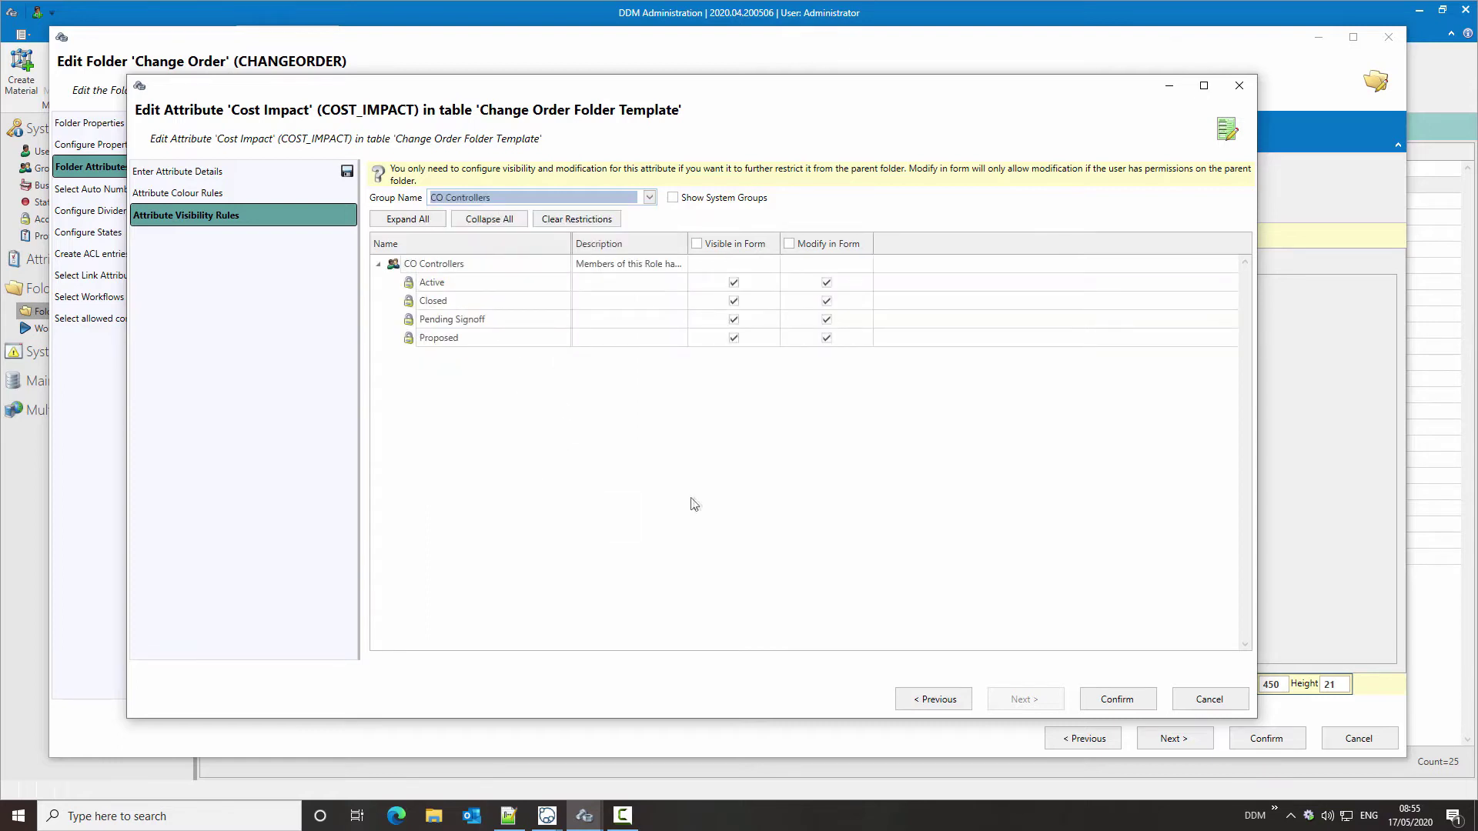
- Block modifying Cost Impact in Active, Closed and Pending Signoff, then save the folder definition
left_click(826, 283)
left_click(826, 301)
left_click(827, 319)
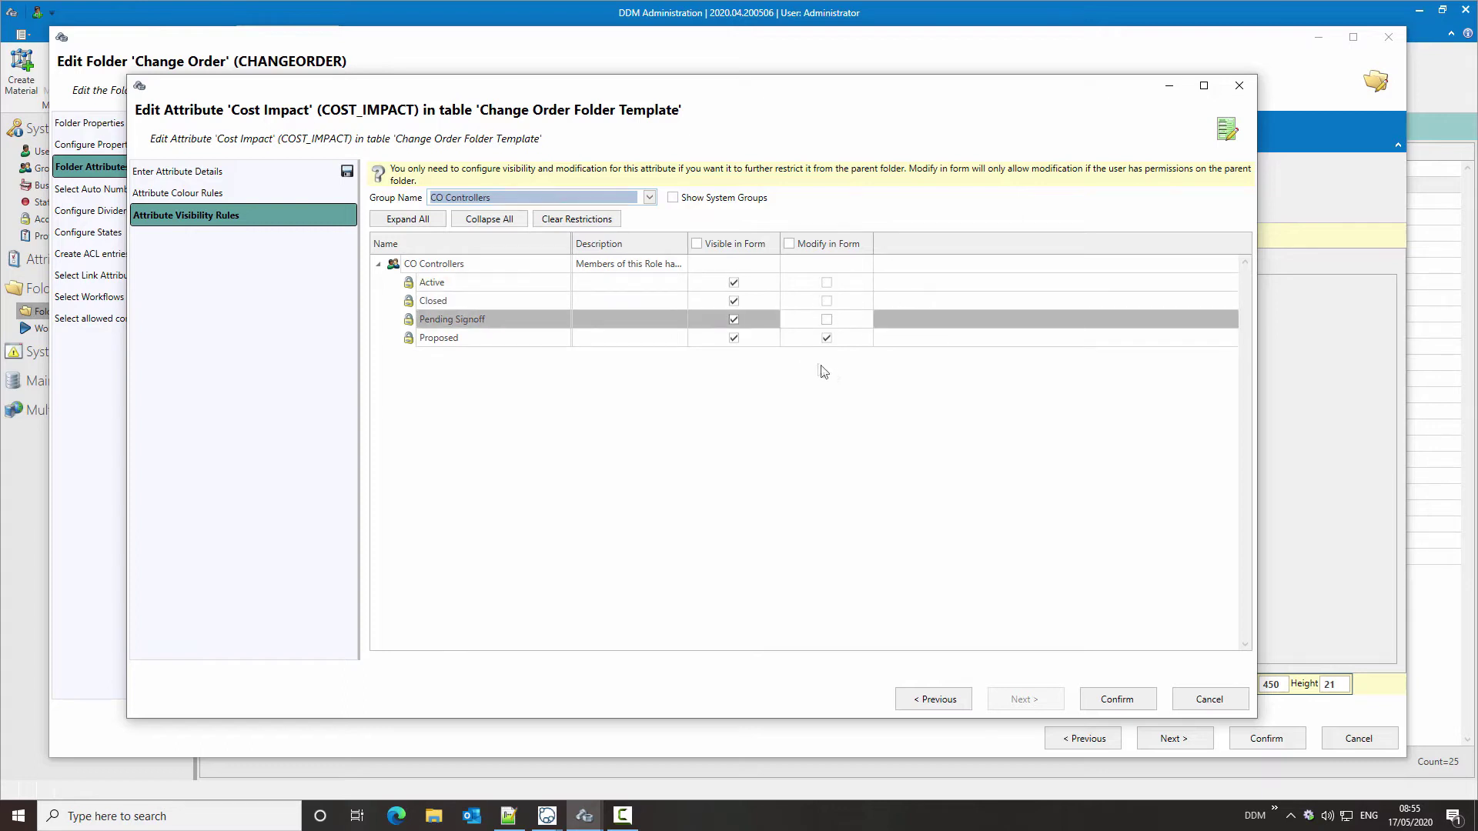
left_click(1137, 705)
left_click(1270, 739)
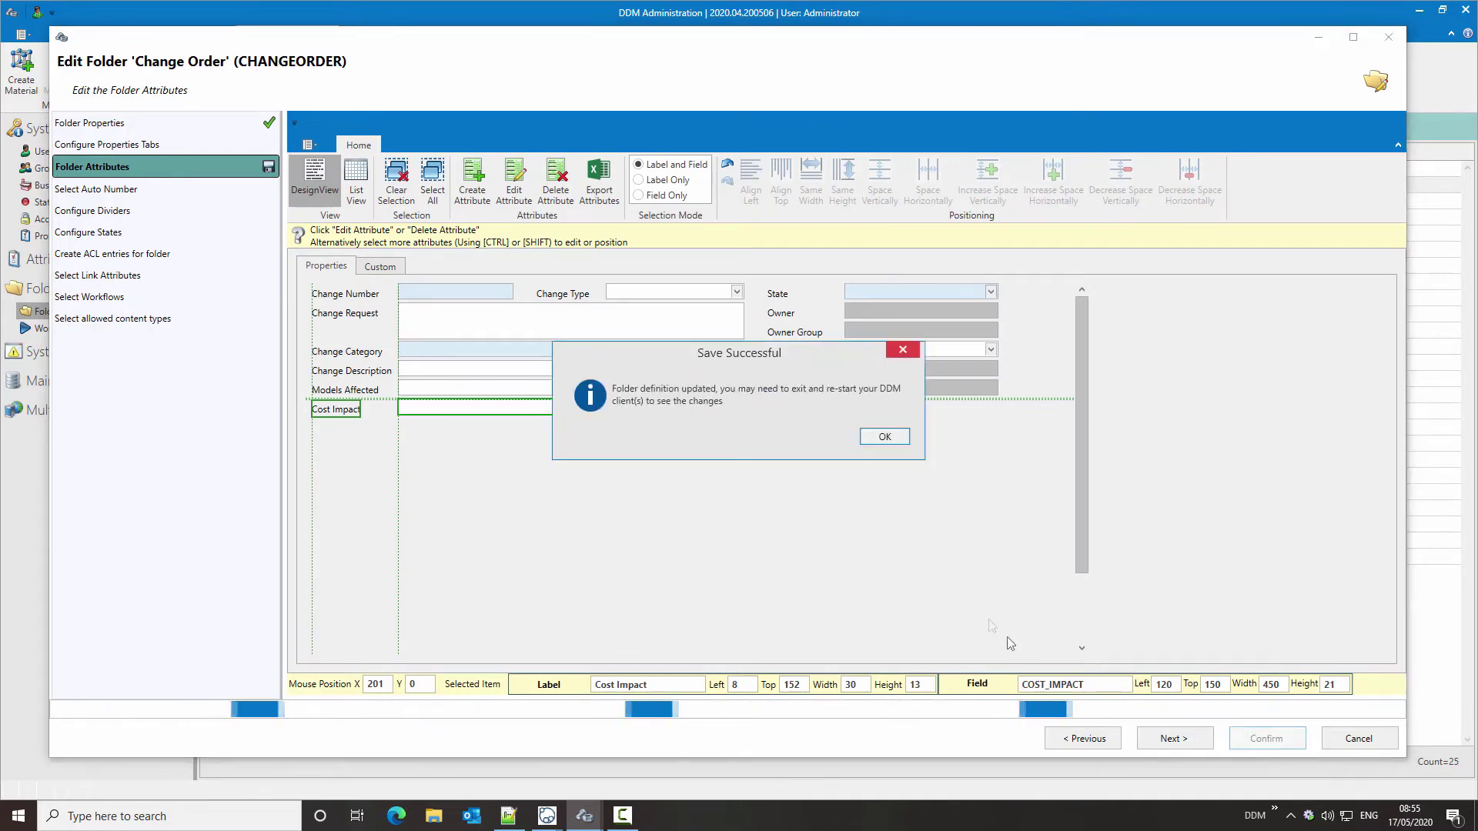
- Review the Change Order Basic workflow steps with full owner group names and preview its diagram
left_click(882, 437)
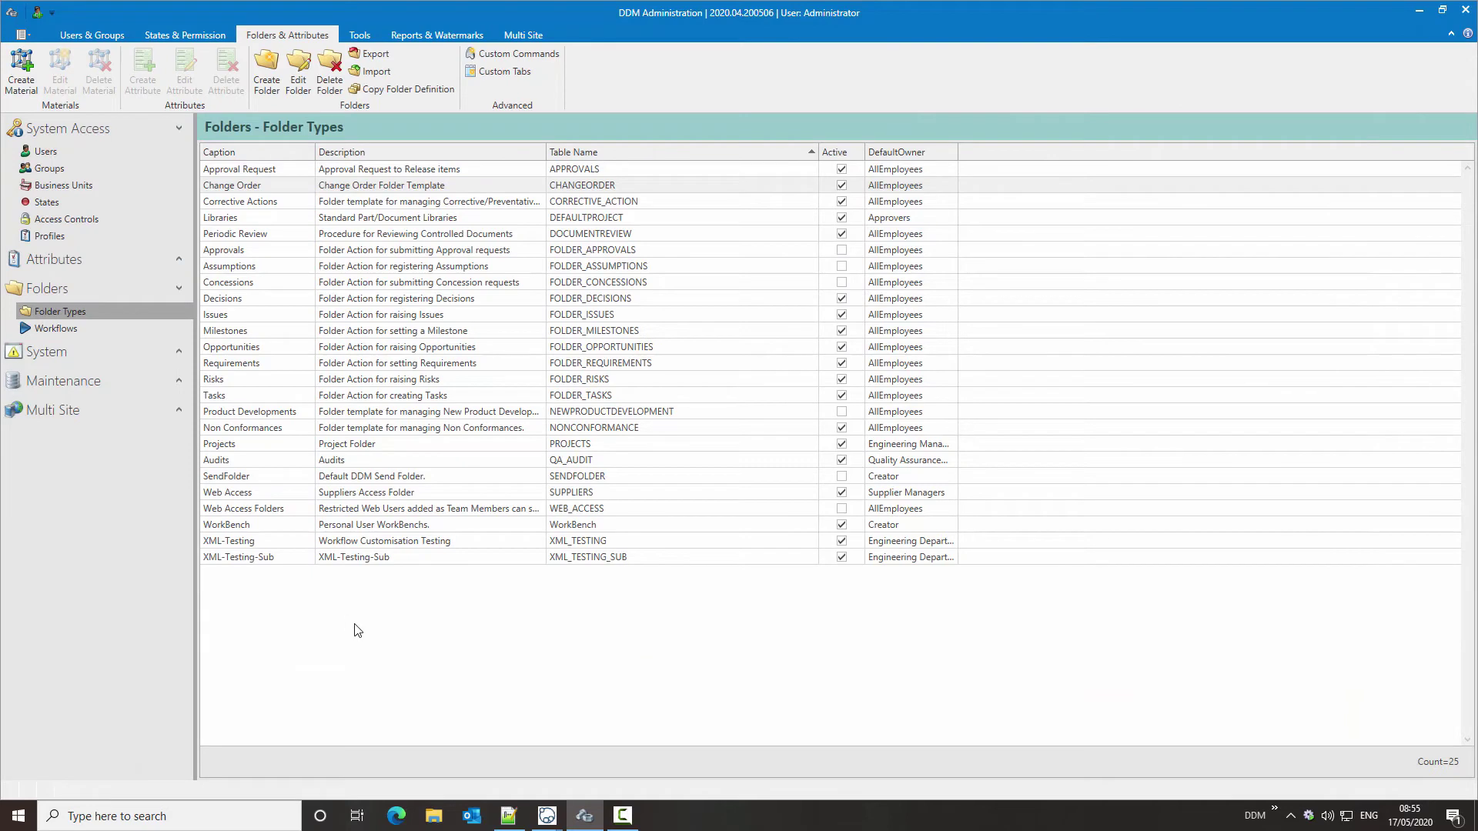
left_click(57, 327)
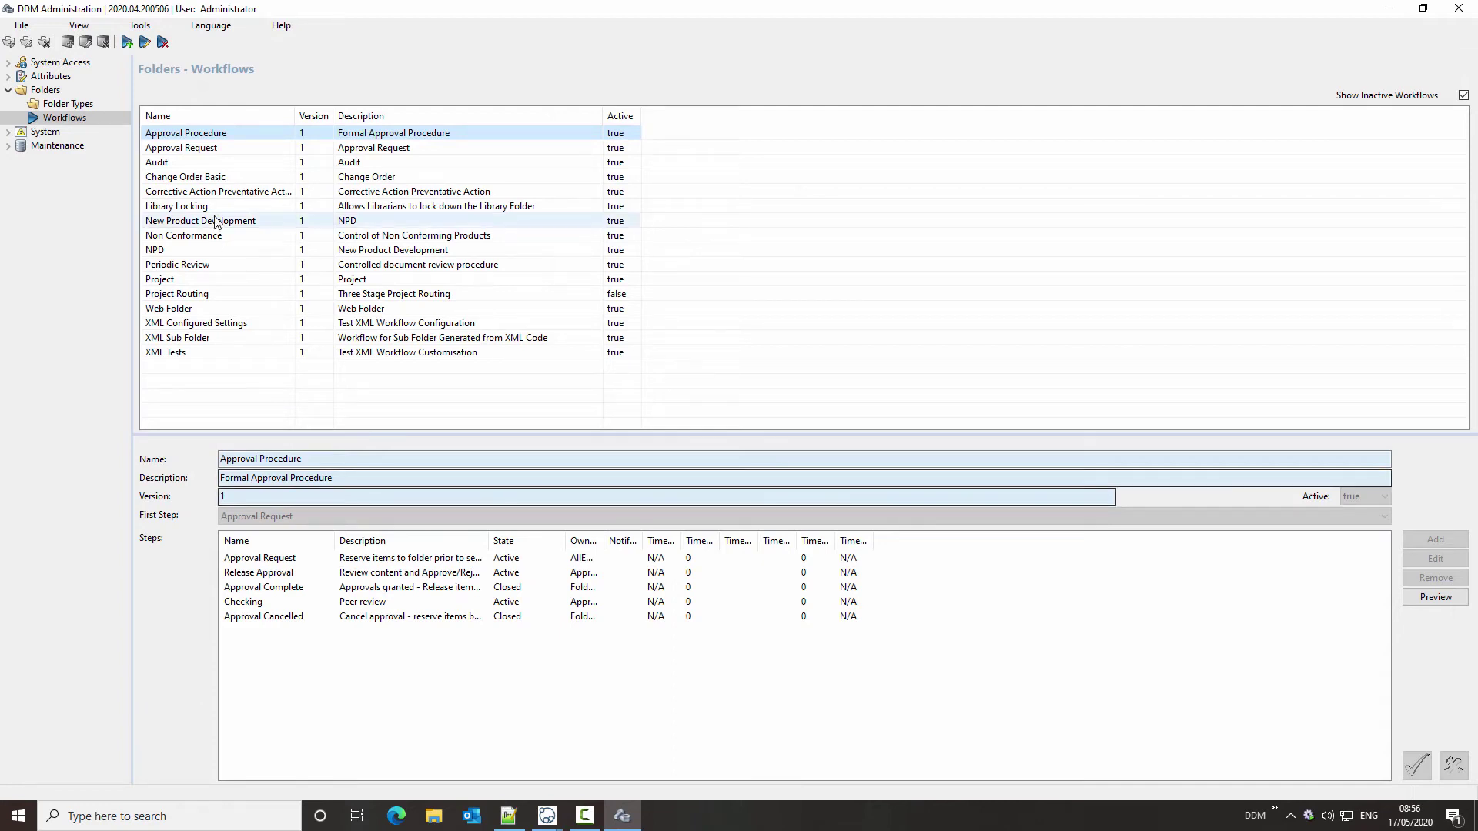
left_click(200, 176)
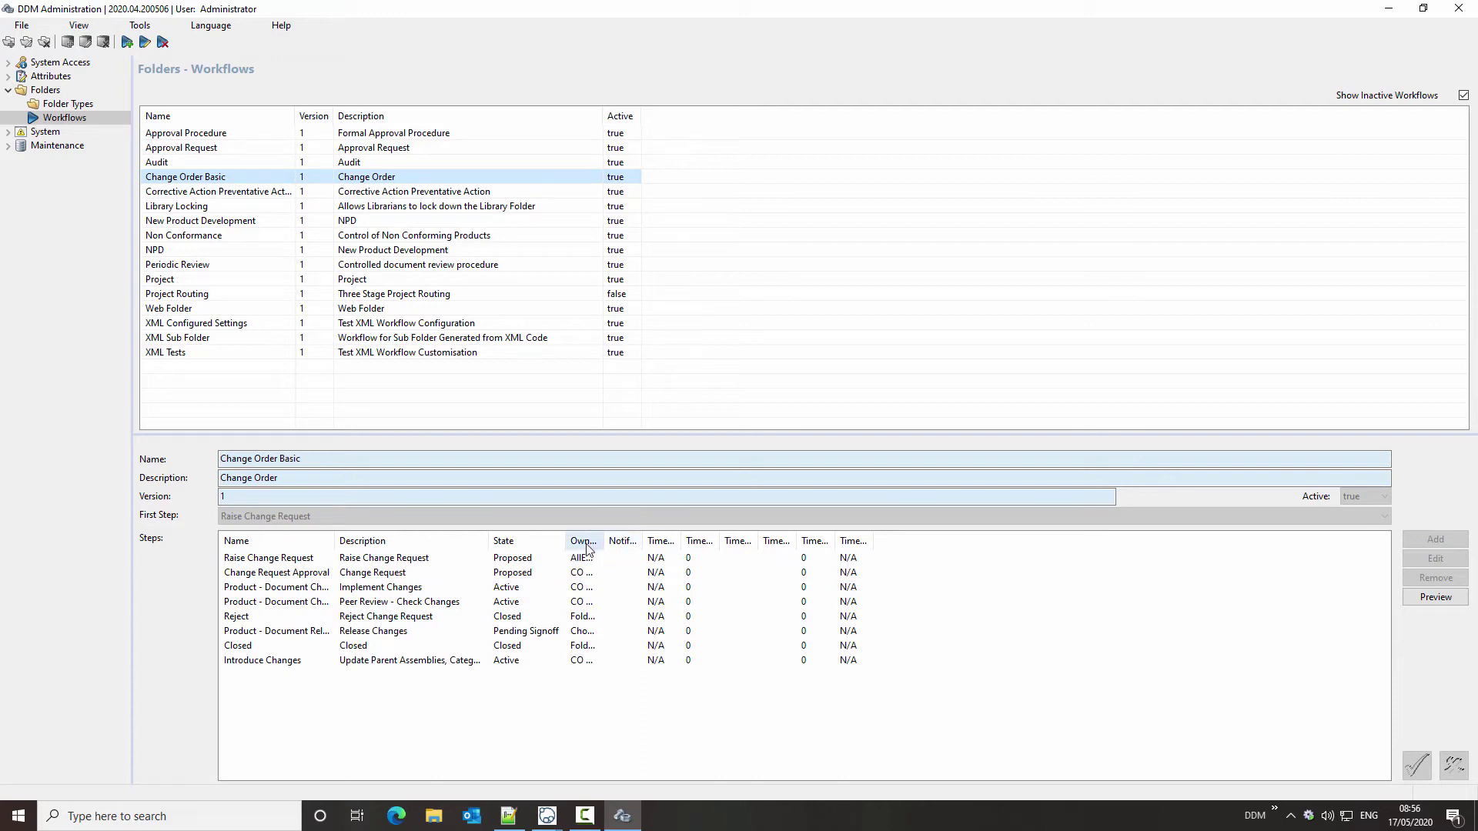
left_click_drag(606, 535, 697, 538)
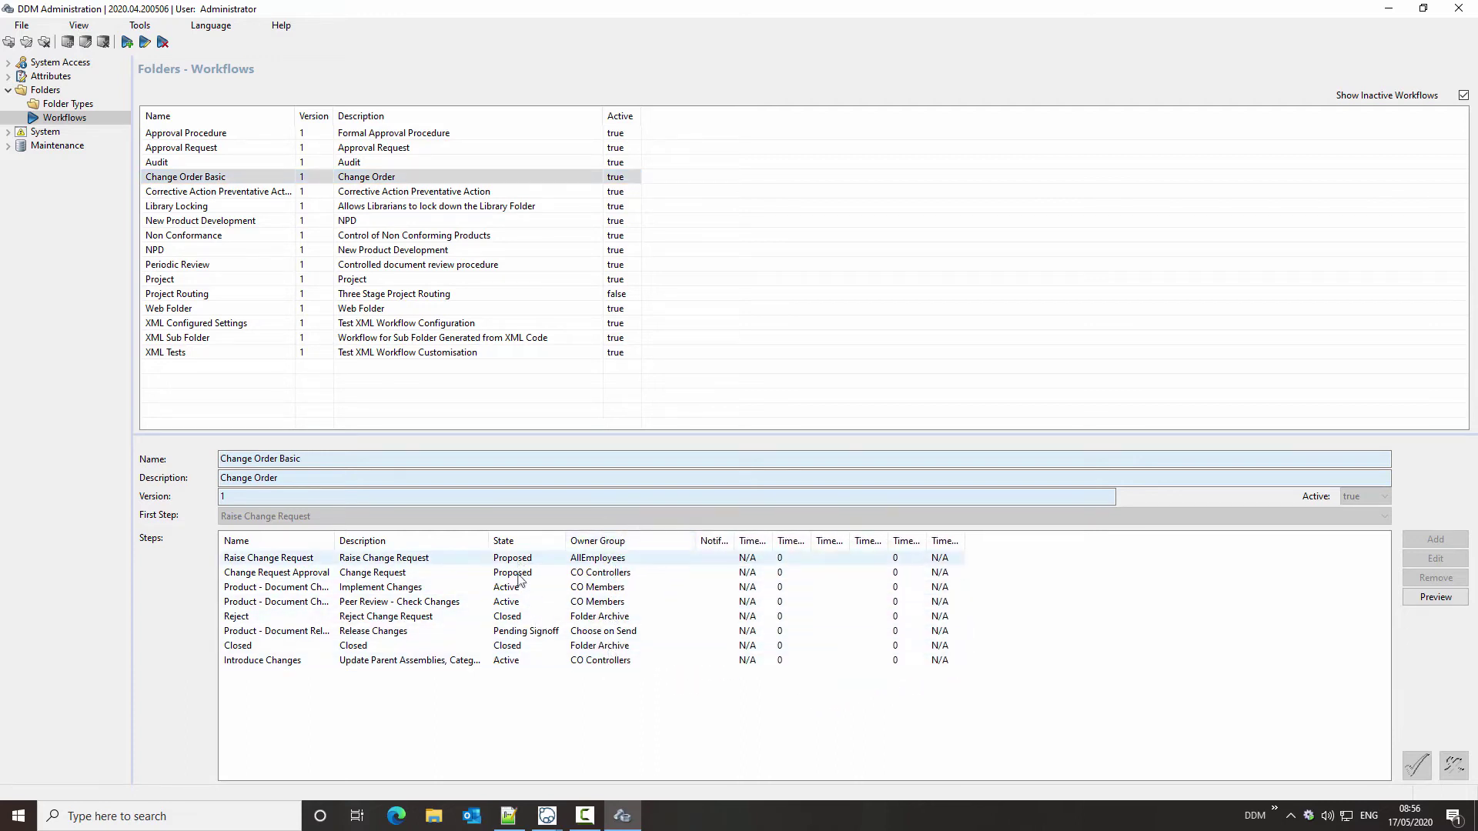
left_click(1436, 597)
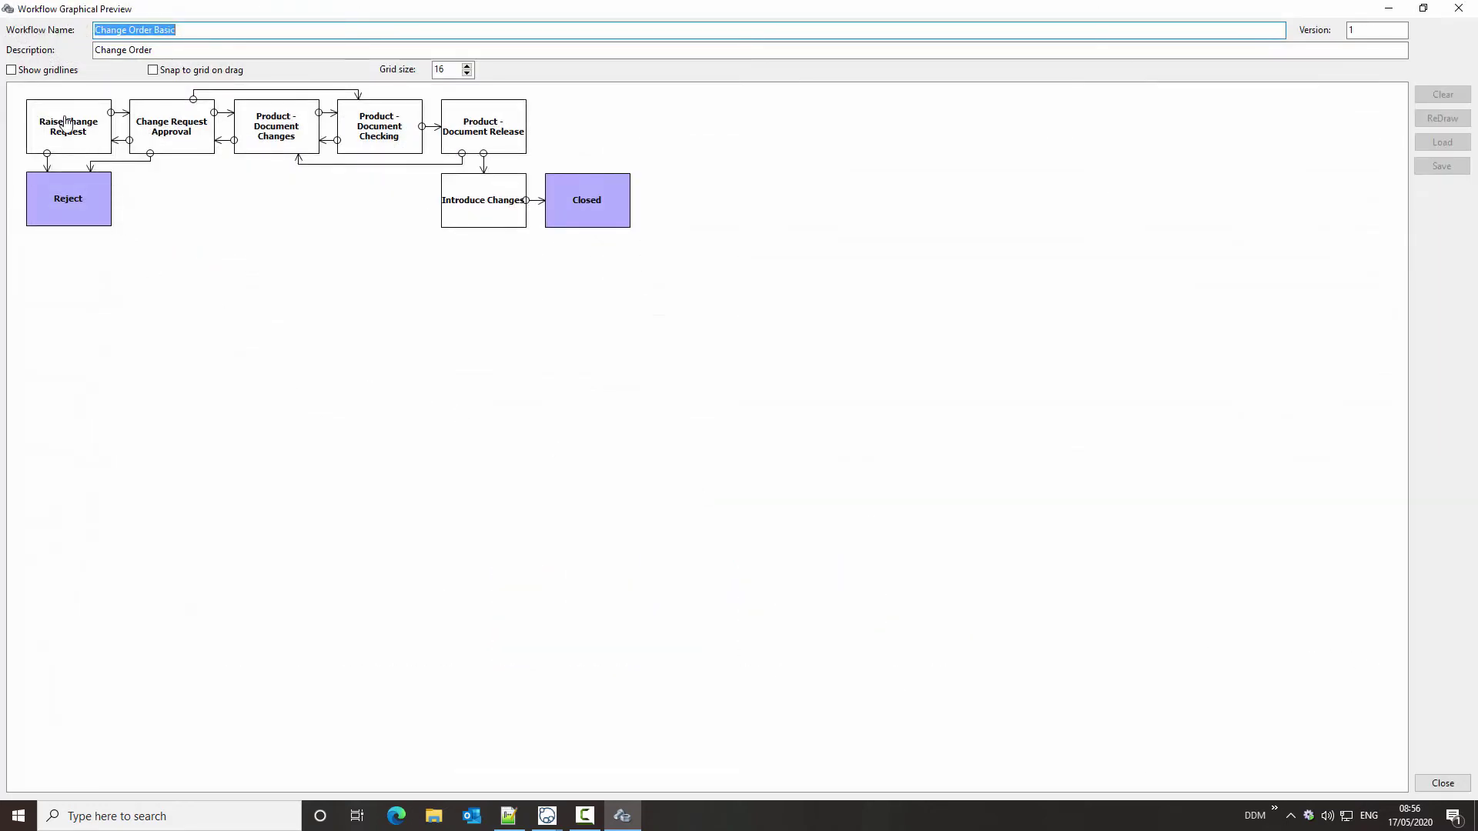
- Close the workflow preview and return to the CO-2032 folder window
mouse_move(171, 137)
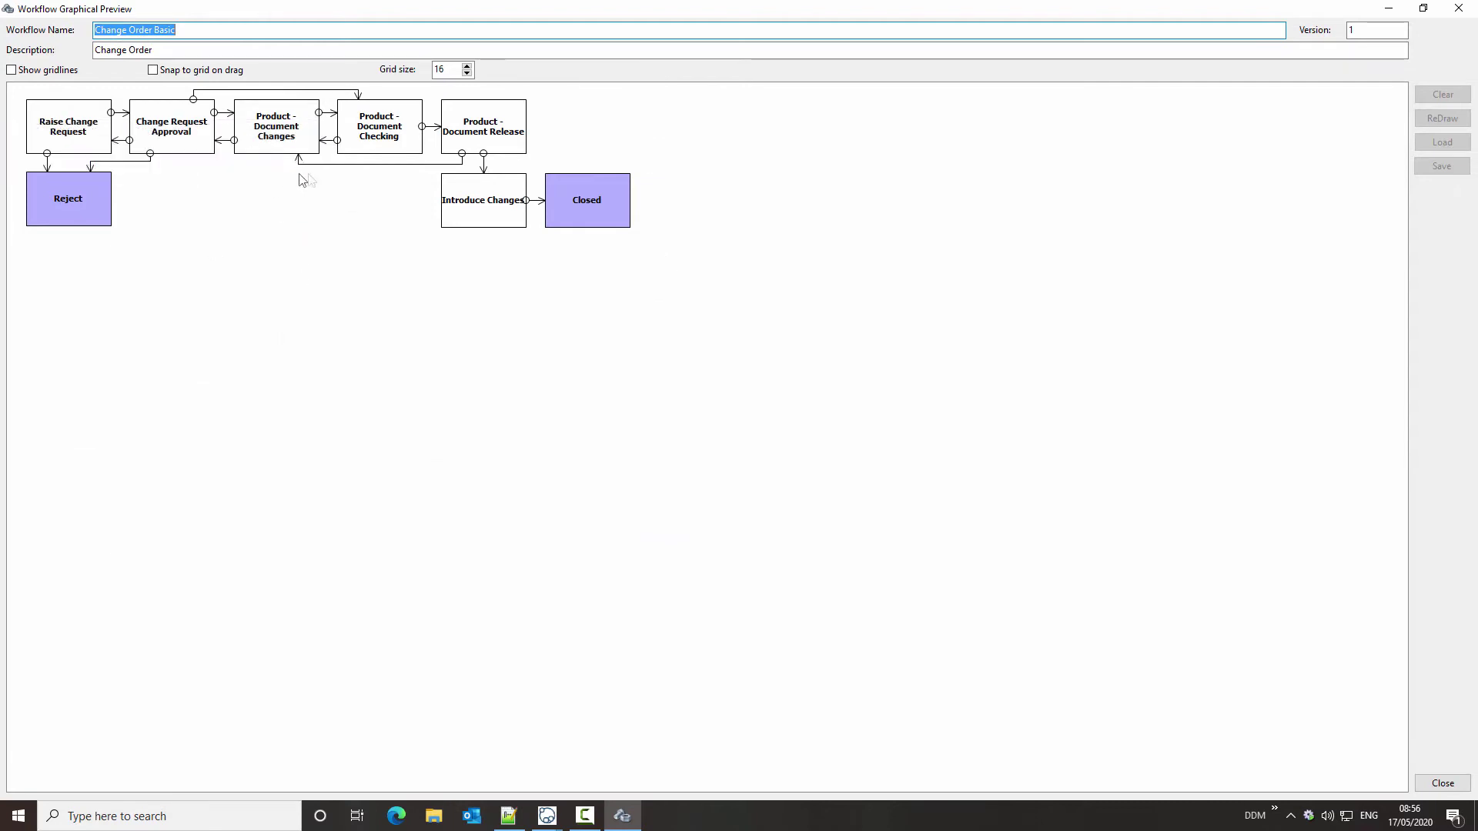
left_click(1458, 7)
left_click(546, 815)
left_click(651, 773)
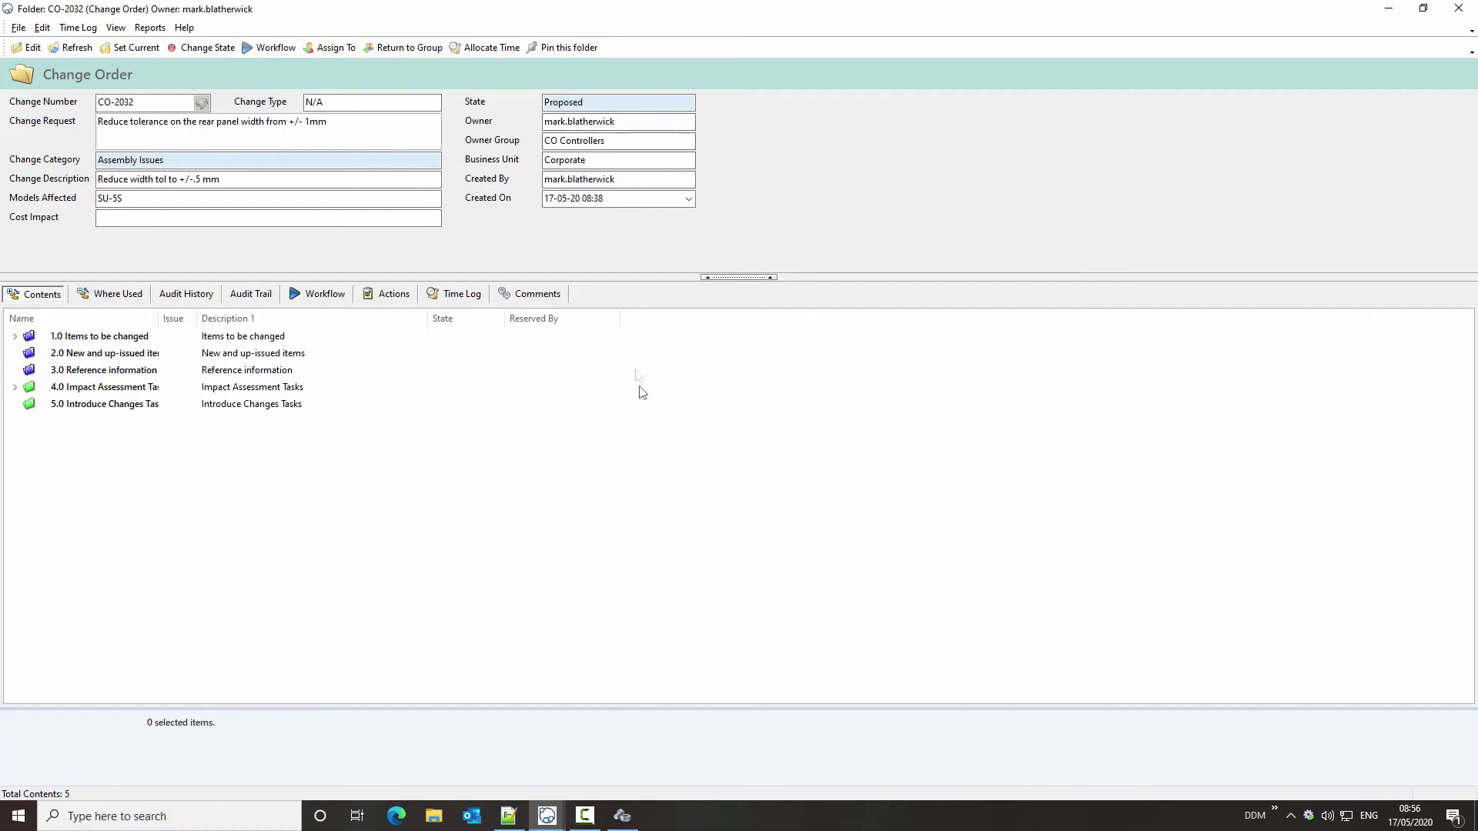
- Set CO-2032's Change Type to Mechanical and Cost Impact to Less Than £1000, save and close
left_click(29, 47)
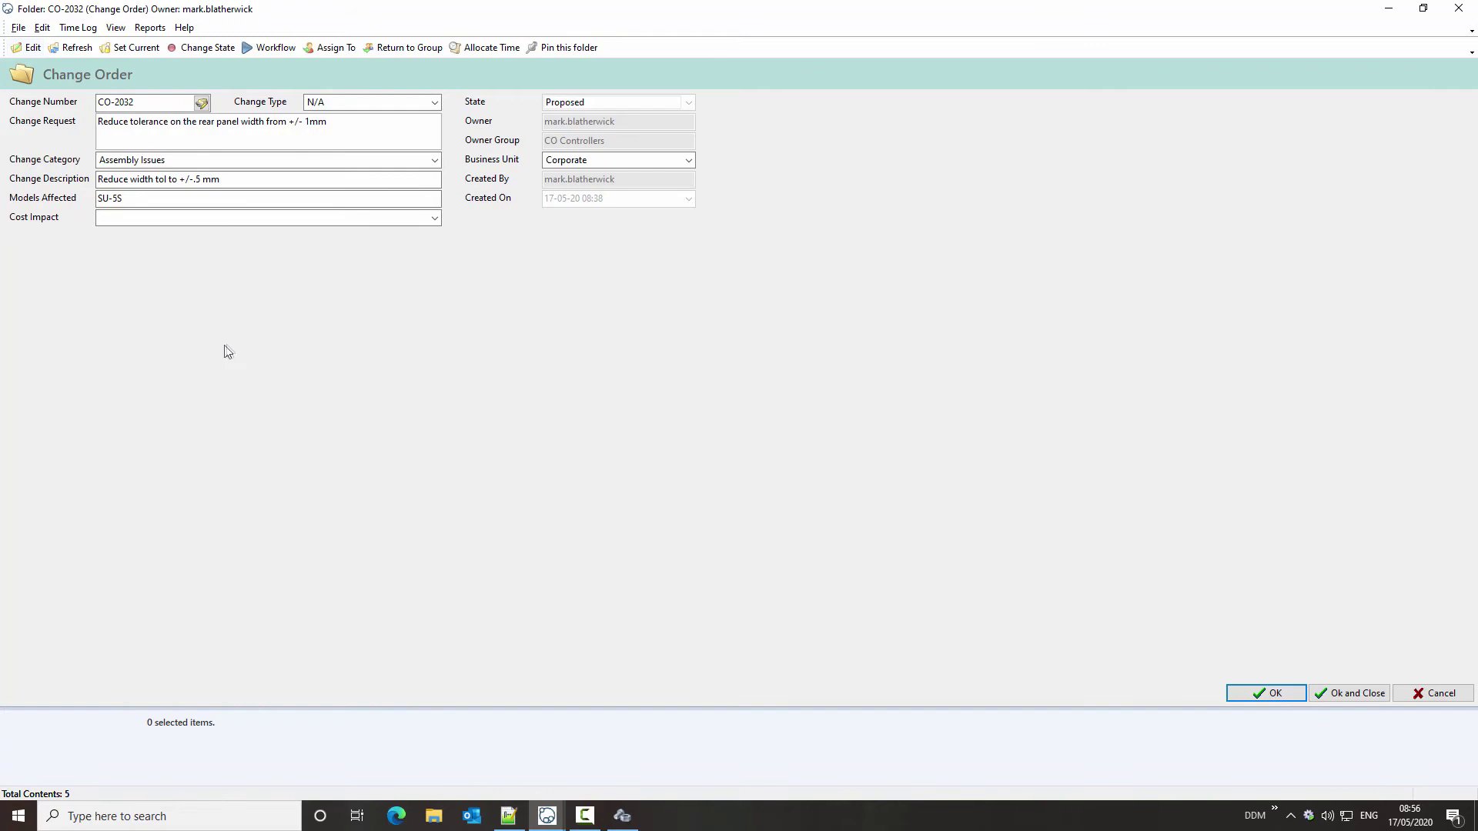
left_click(435, 103)
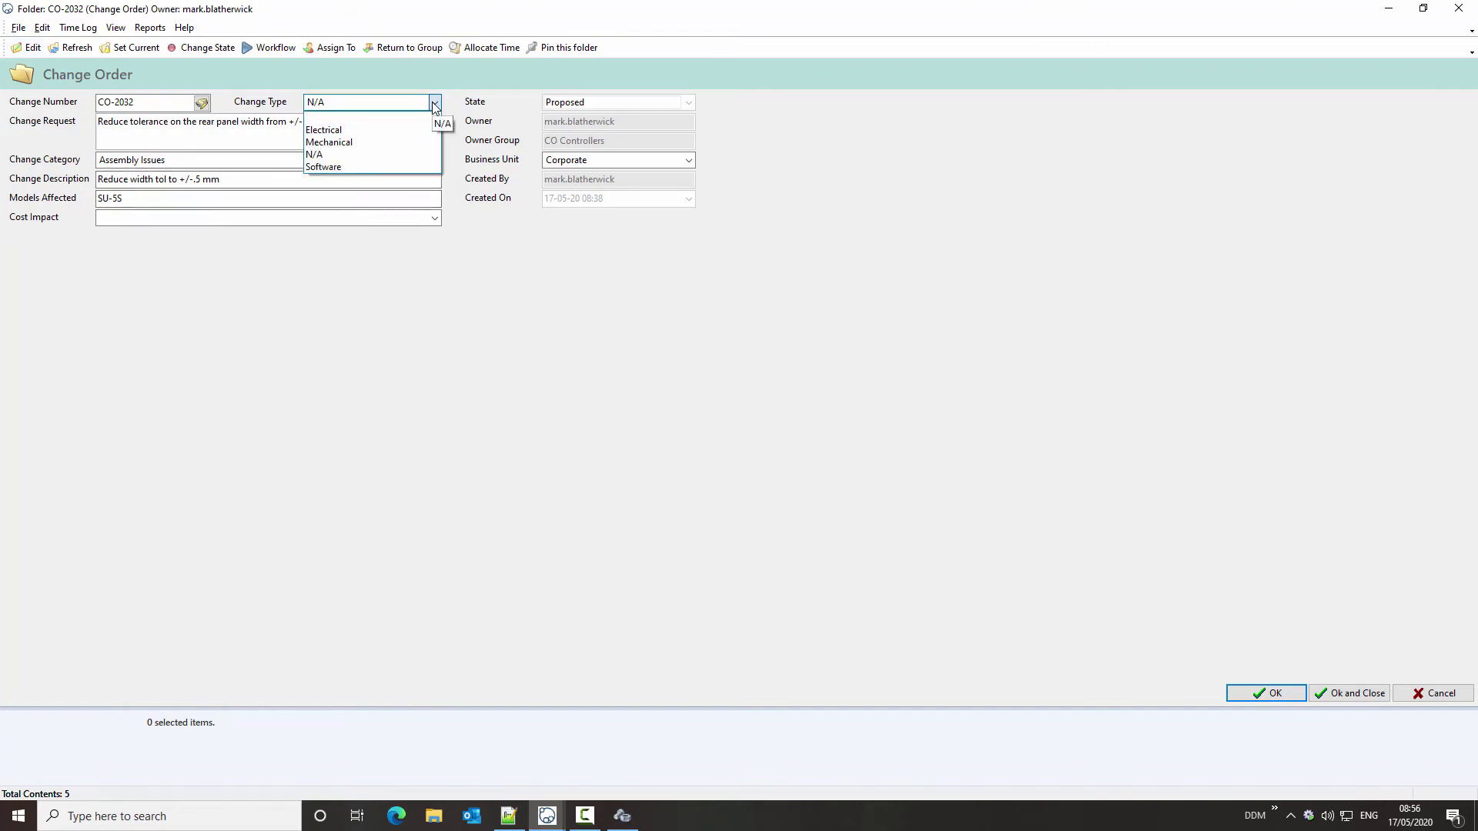
left_click(390, 142)
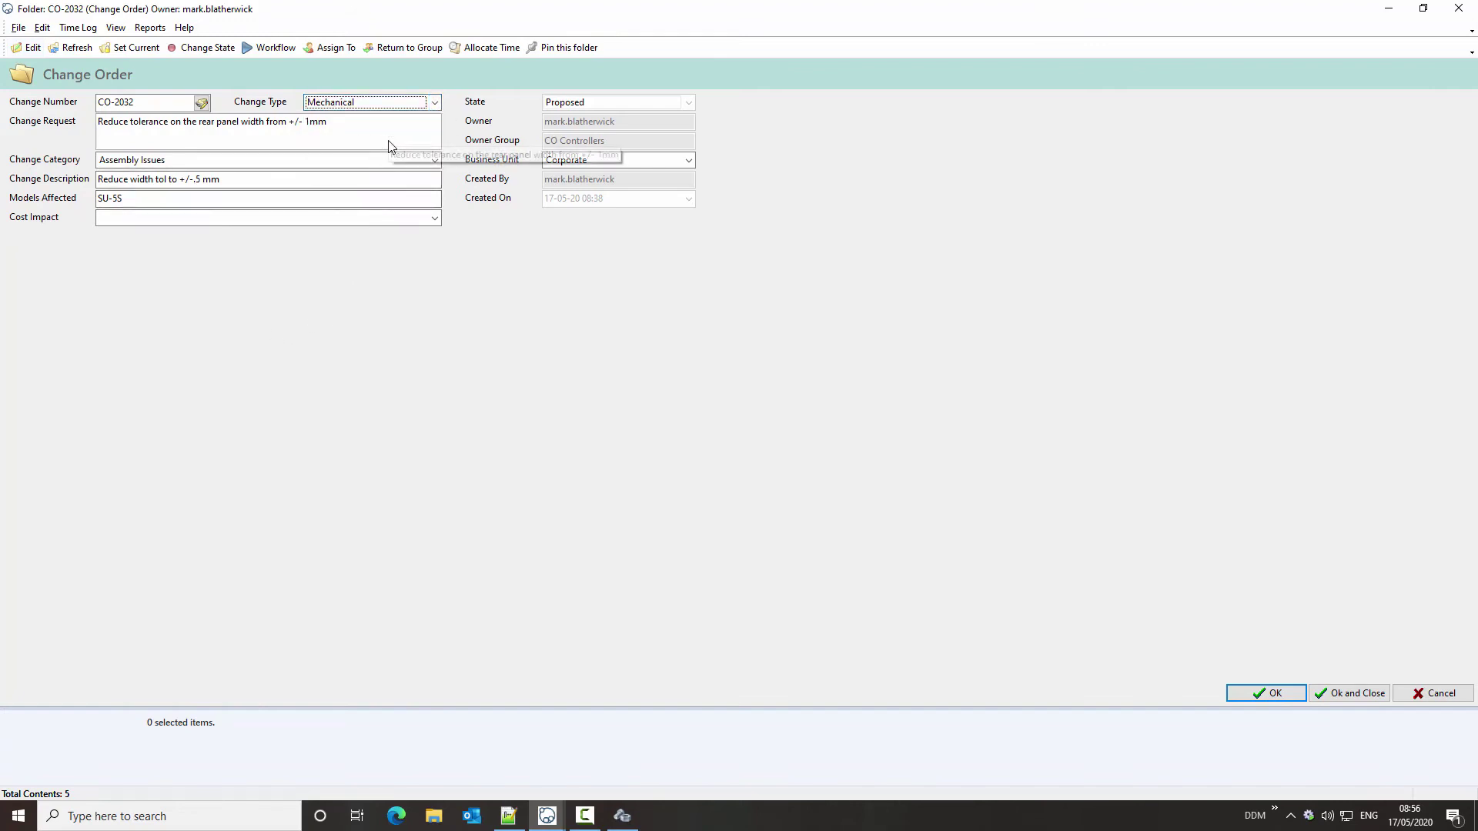
left_click(435, 221)
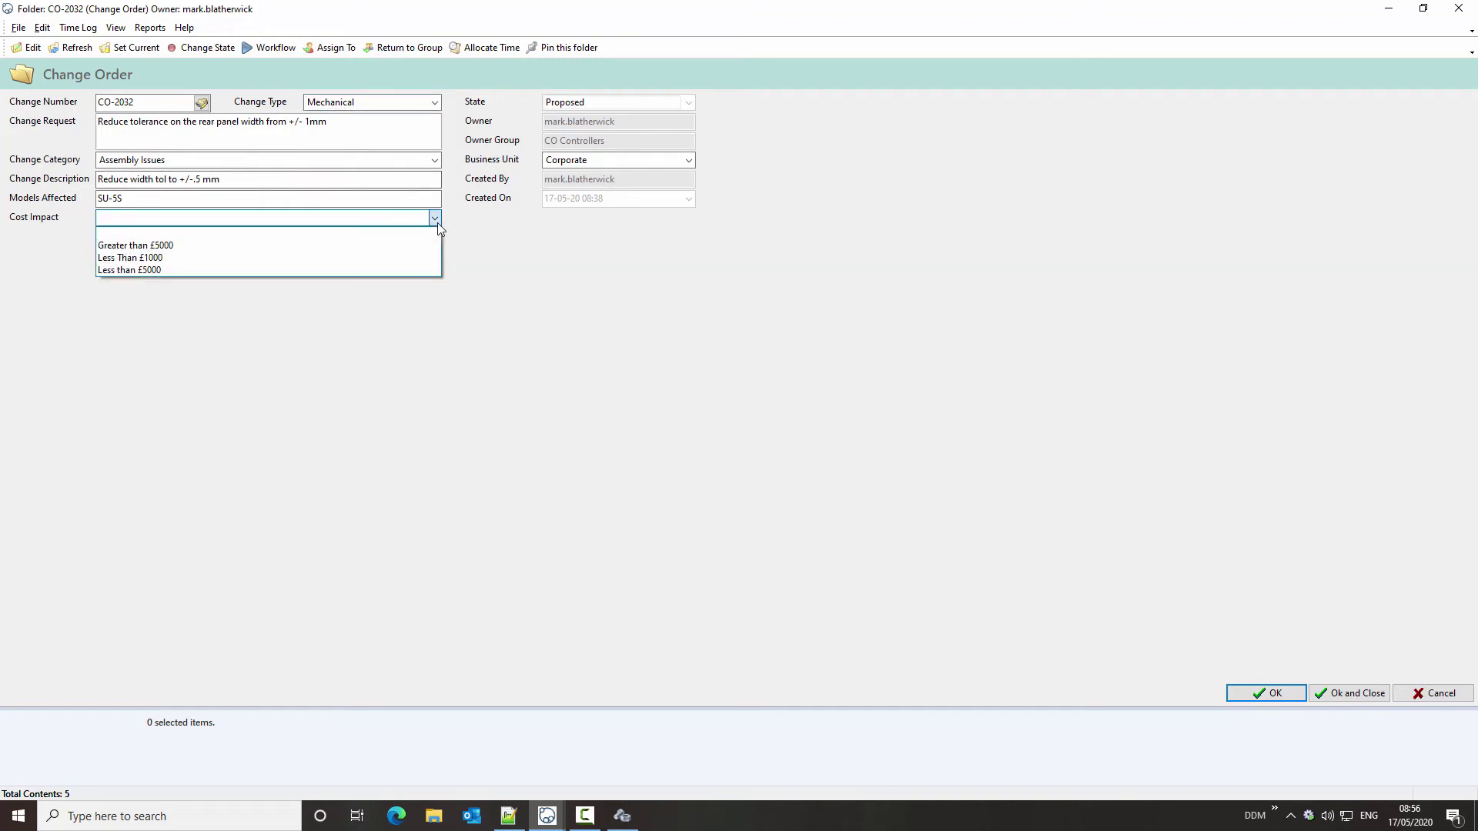
left_click(188, 259)
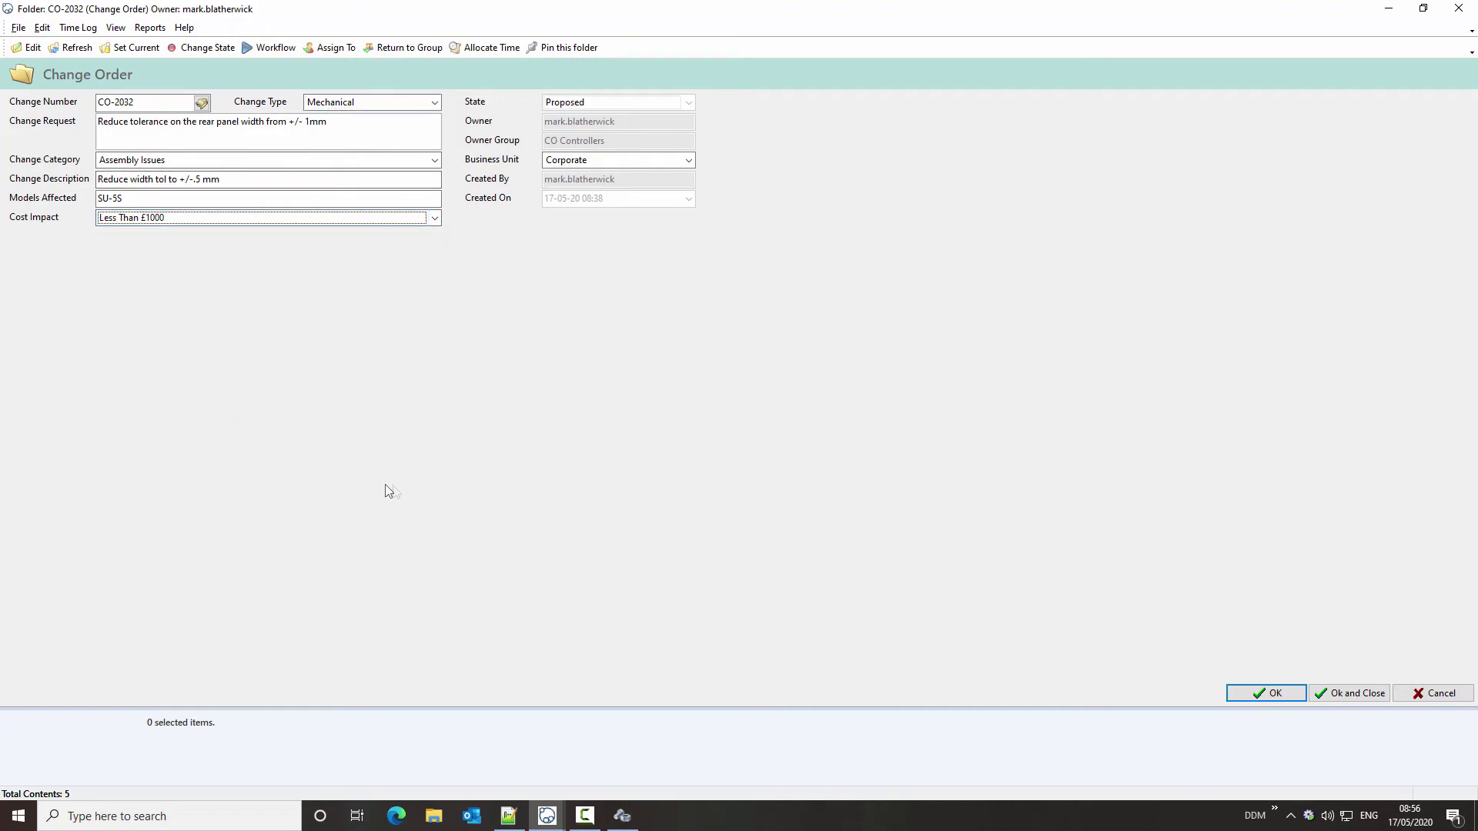
left_click(1261, 695)
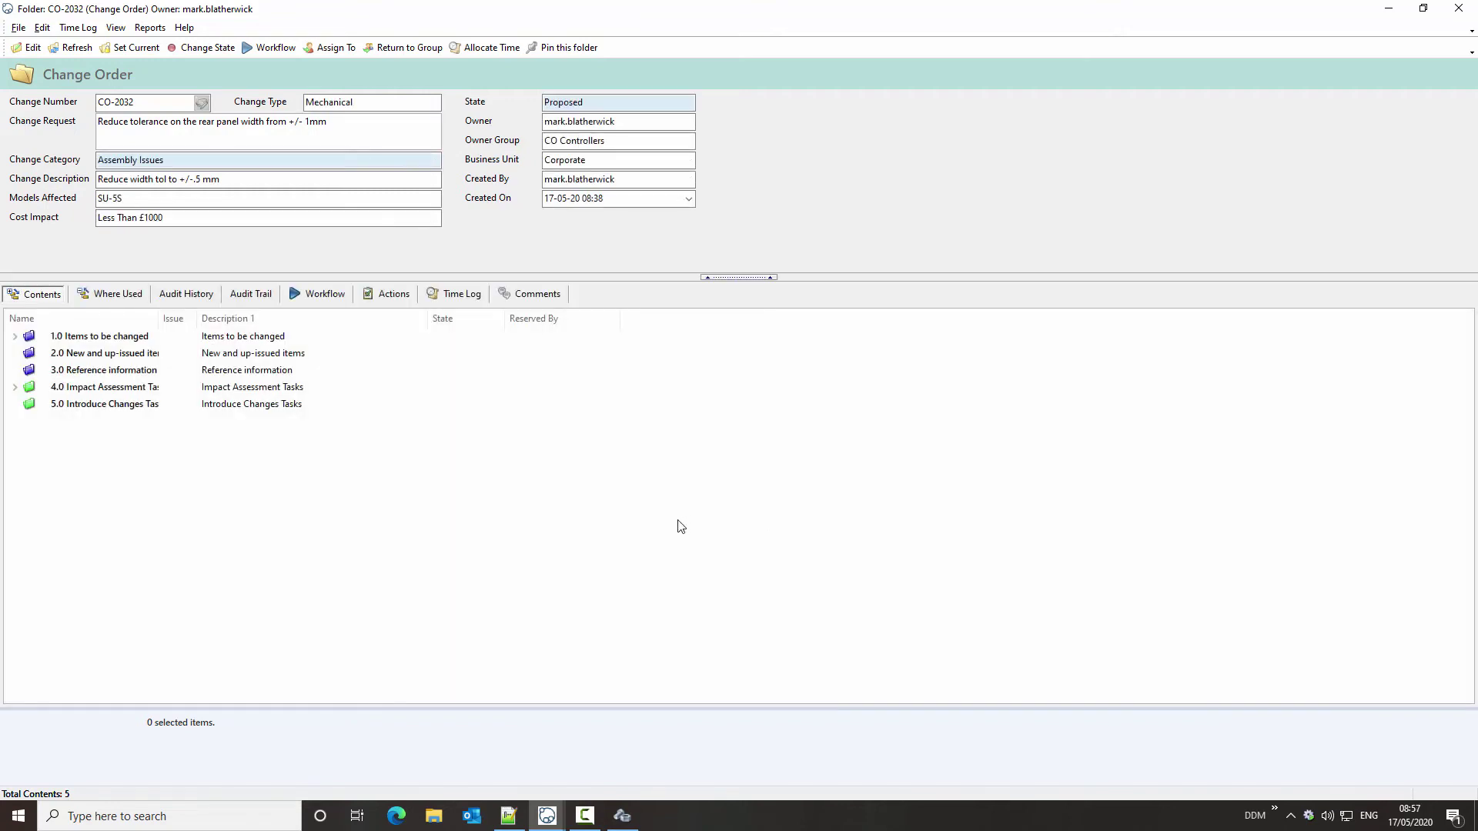
left_click(1459, 7)
- Reopen DDM as a different user, inspect CO-2032's fields, then close its windows
left_click(1459, 9)
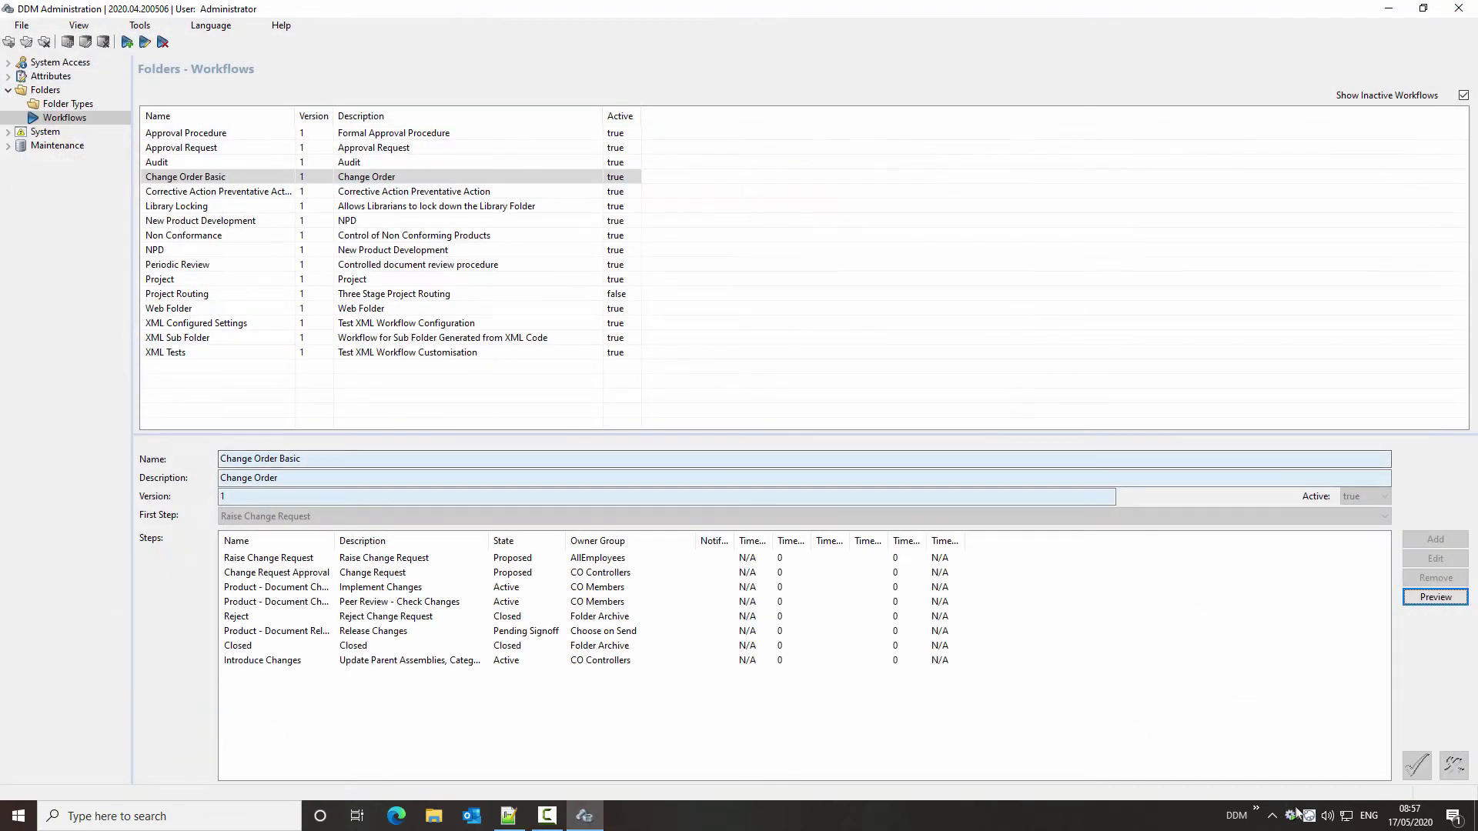
right_click(1328, 818)
left_click(1362, 786)
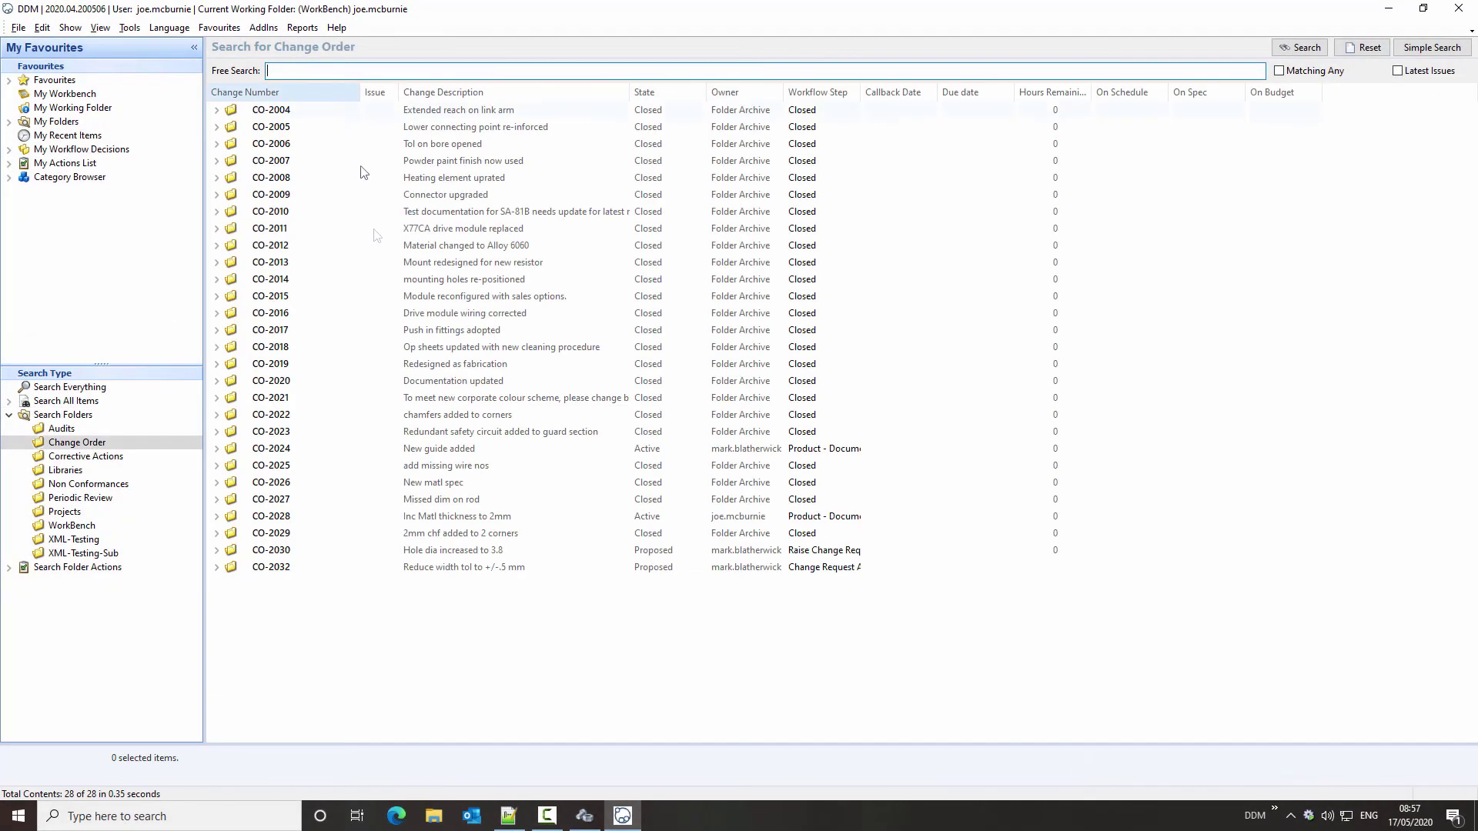
left_click(486, 571)
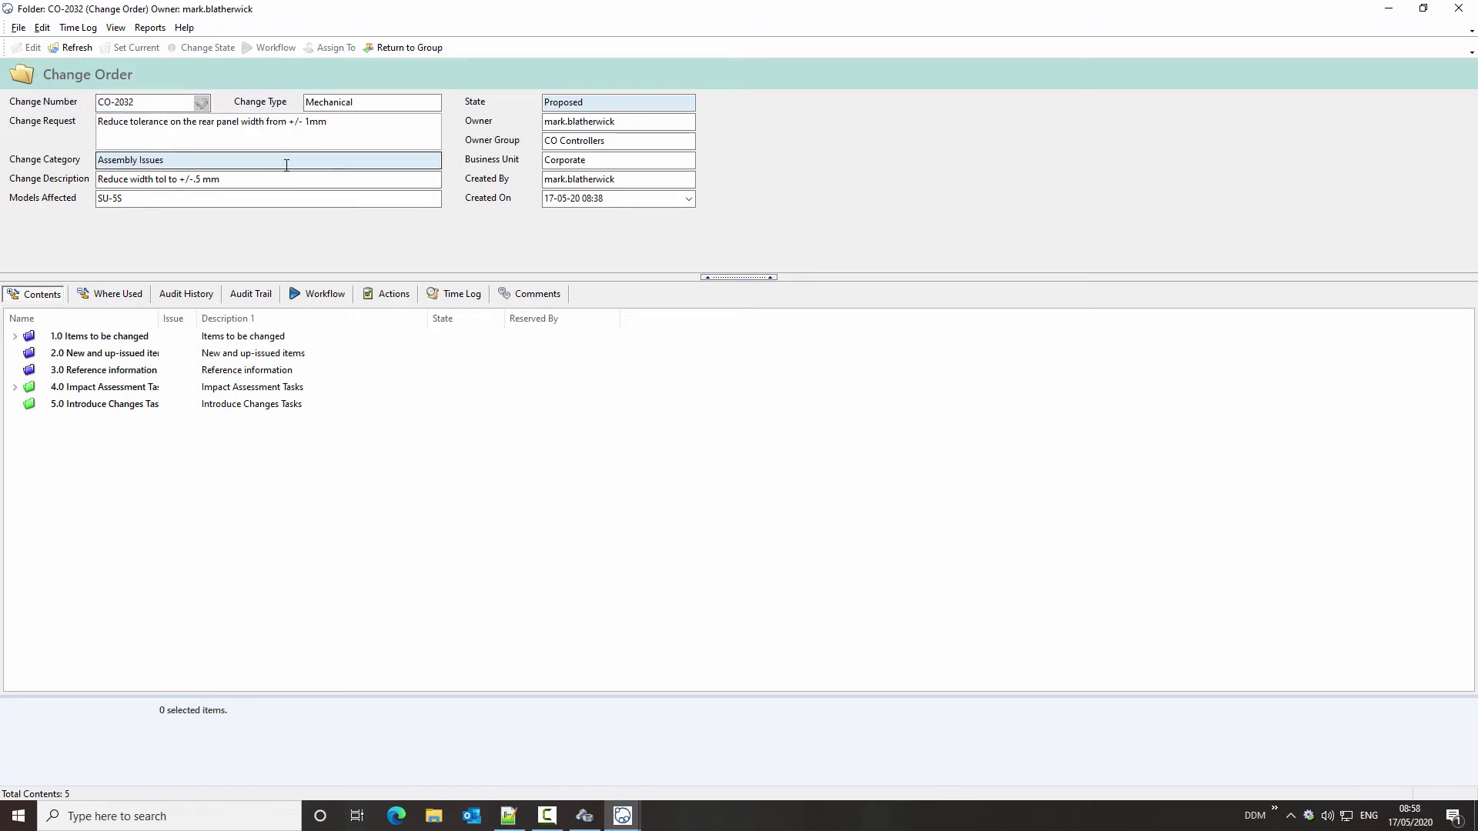
left_click(1460, 9)
left_click(1460, 9)
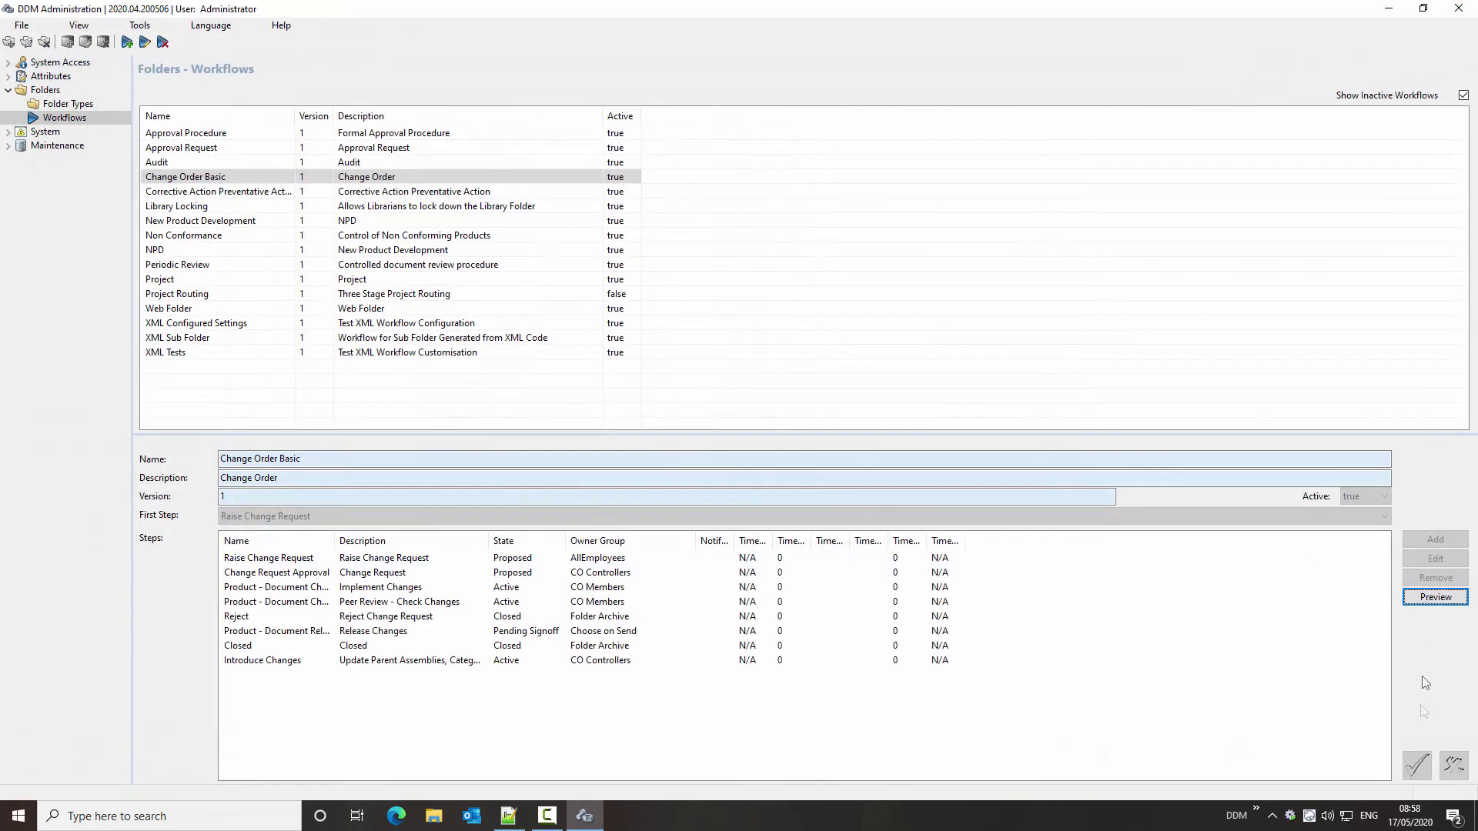
- Open change order CO-2032 from the pinned folders list
left_click(1318, 816)
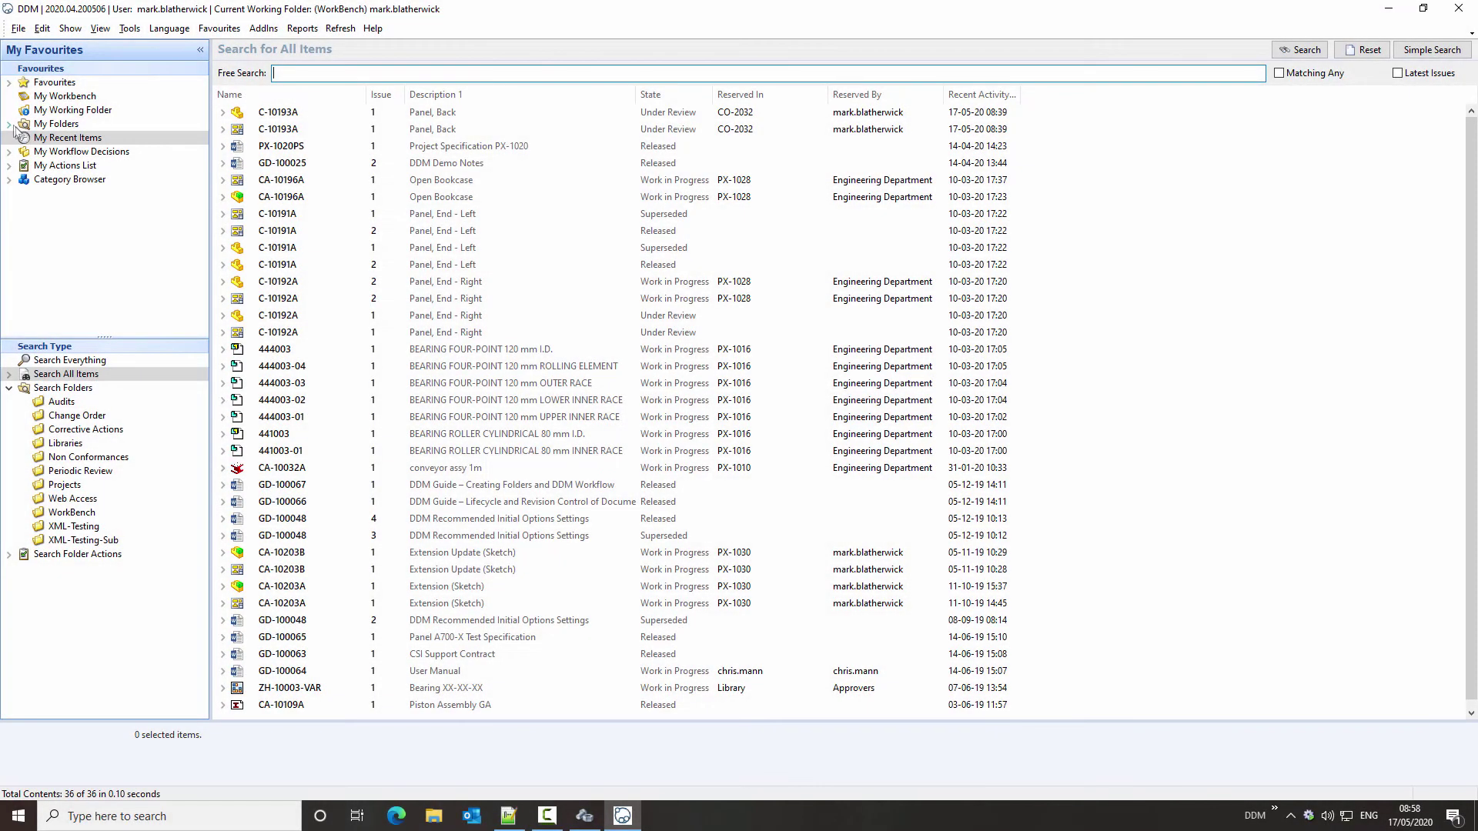
left_click(11, 125)
left_click(84, 166)
left_click(406, 183)
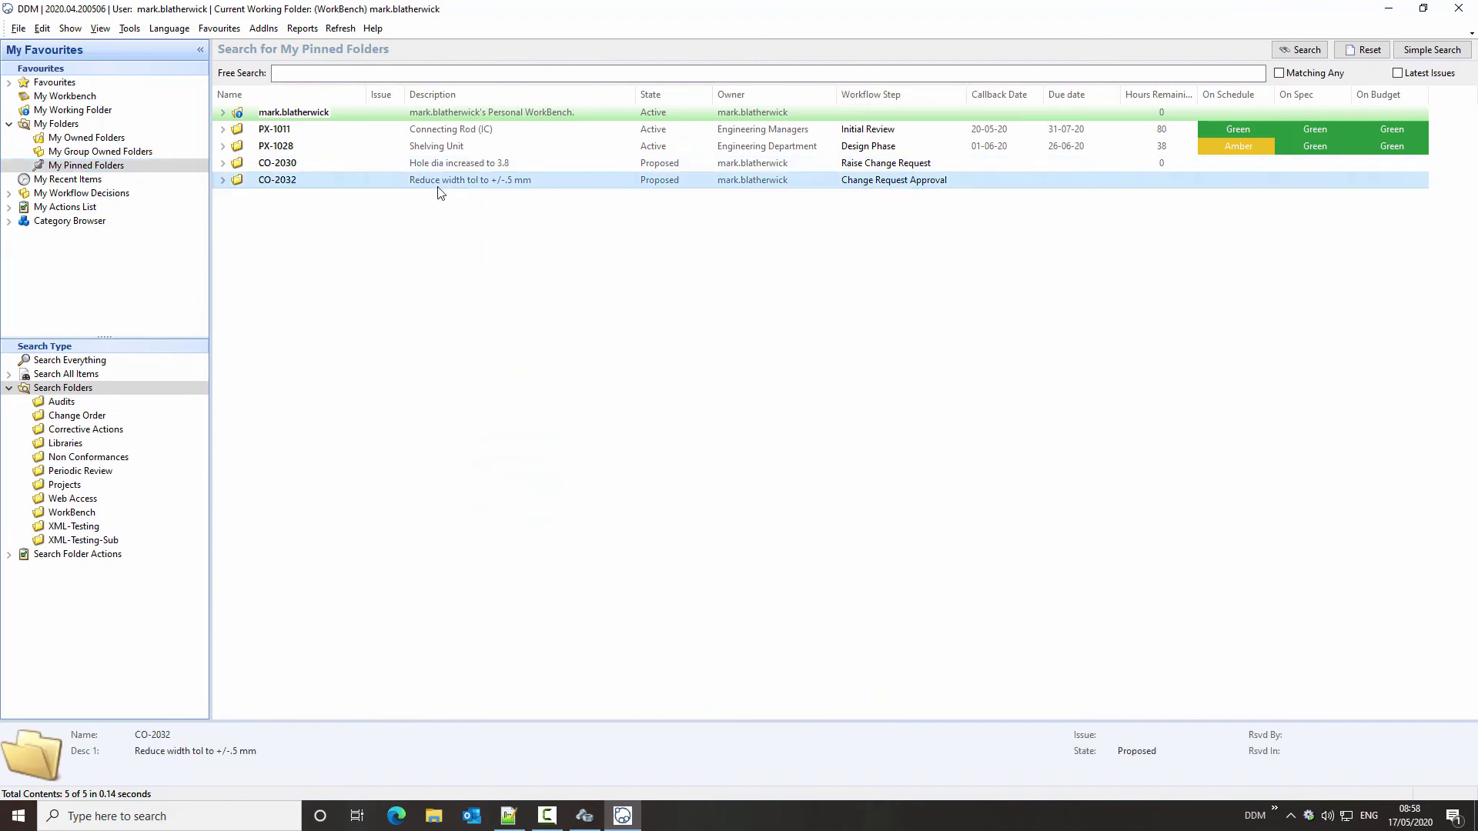
key("Return")
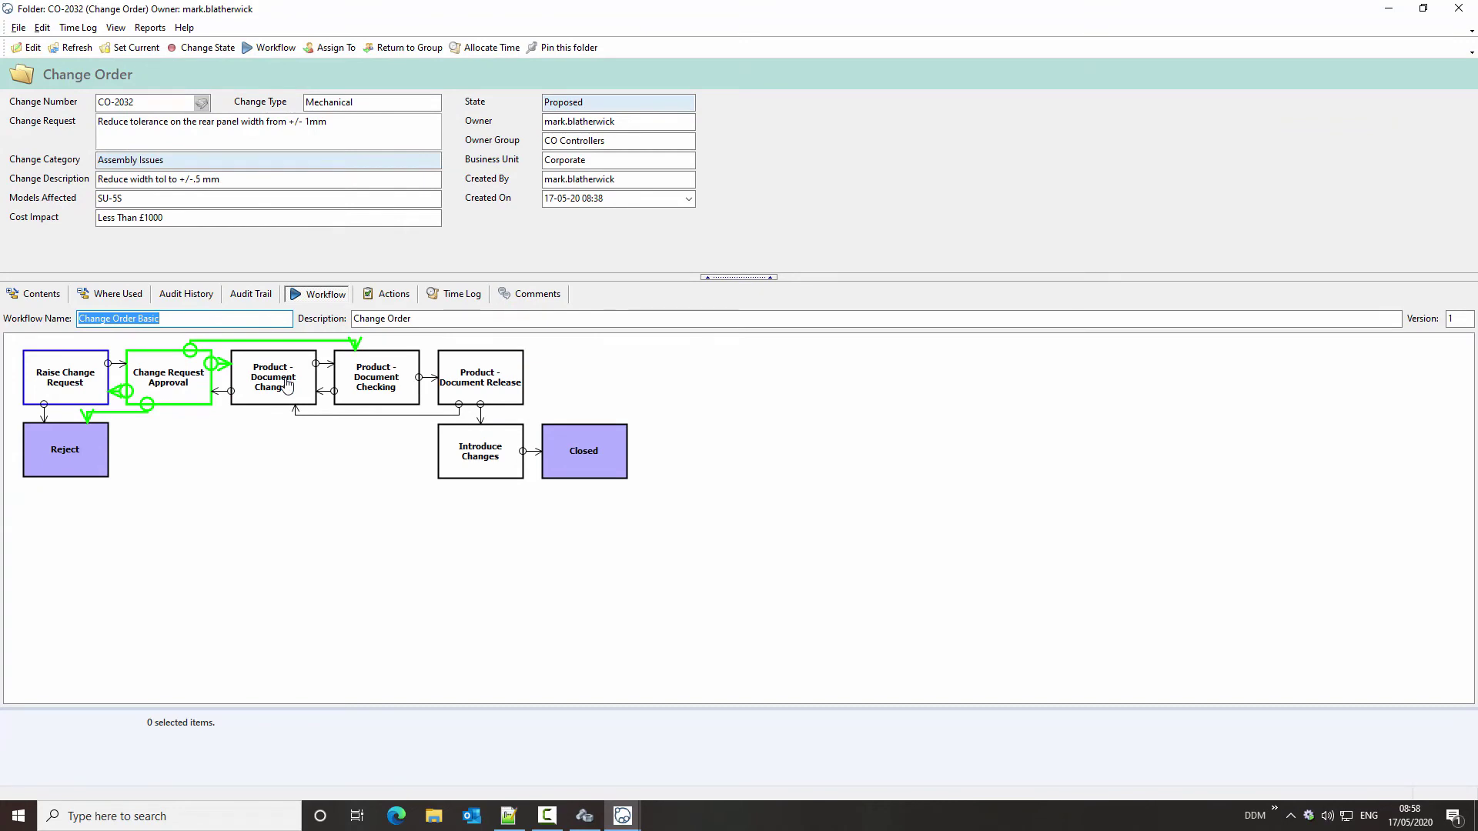
- Send CO-2032 to Product - Document Changes for a CO Members user with comment 'PLease pick this up asap and action'
double_click(287, 385)
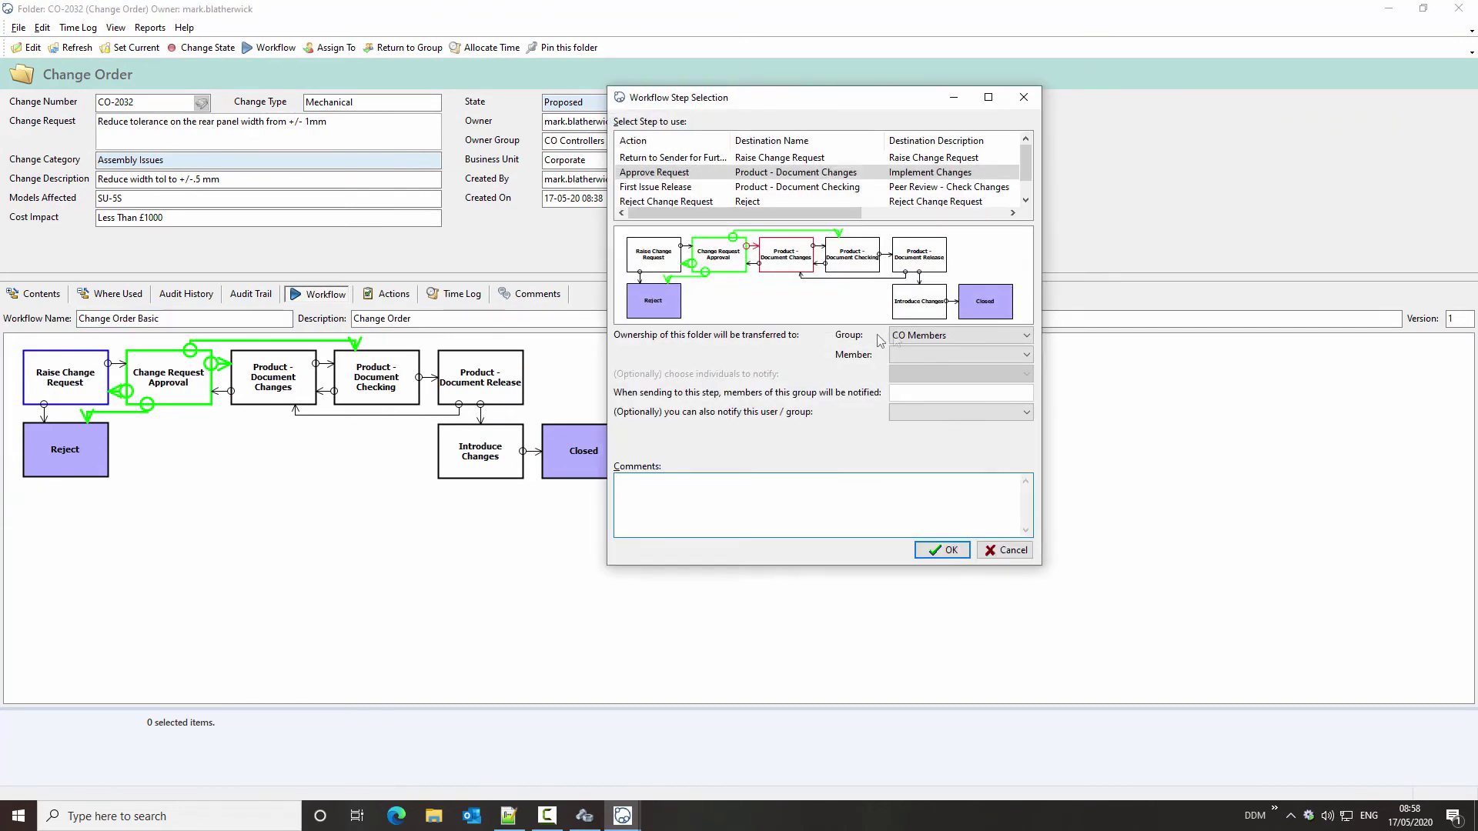
left_click(958, 355)
left_click(896, 382)
left_click(858, 504)
type("PLease pick this up asap and action")
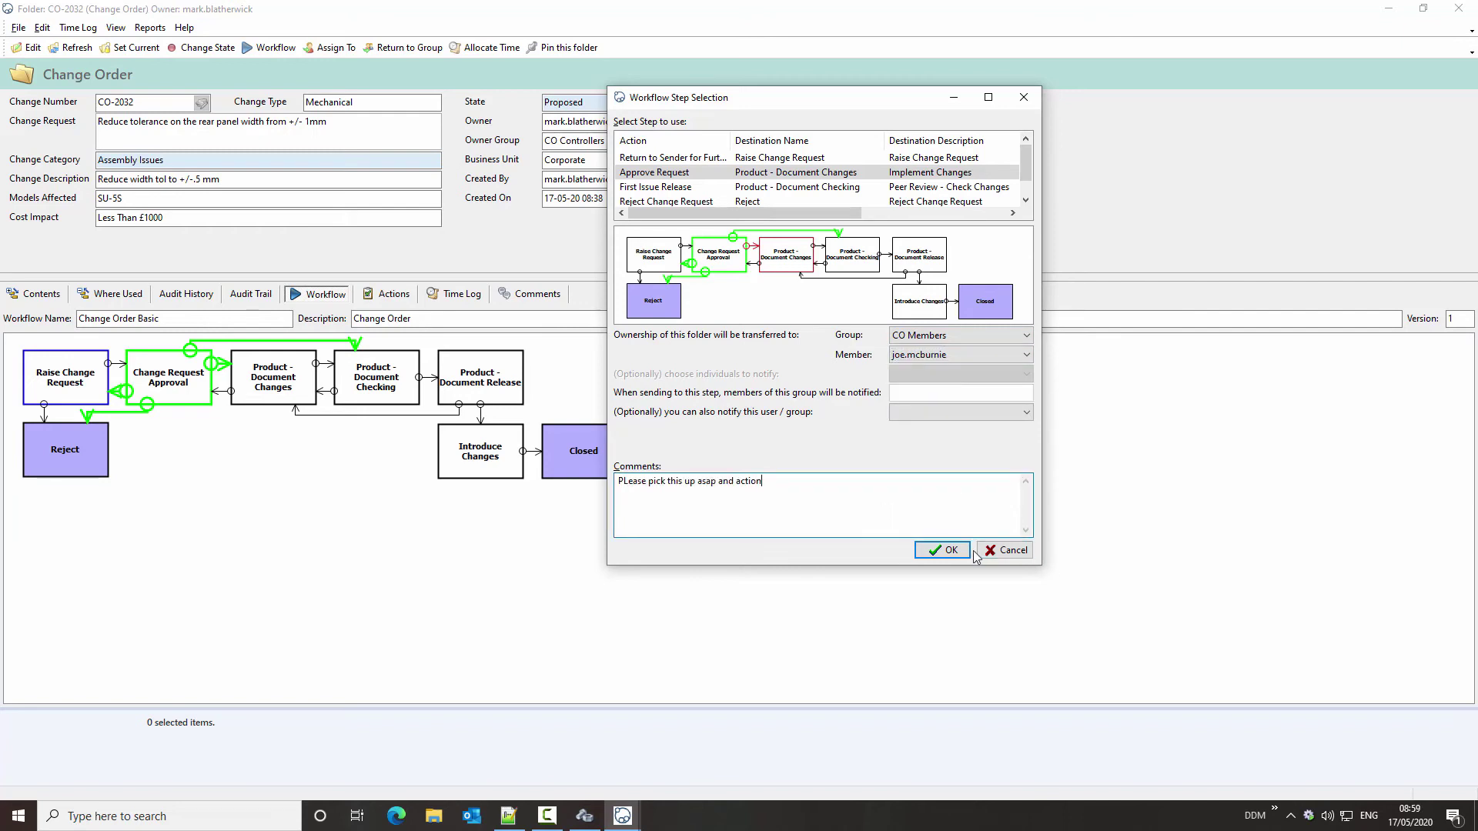
left_click(944, 551)
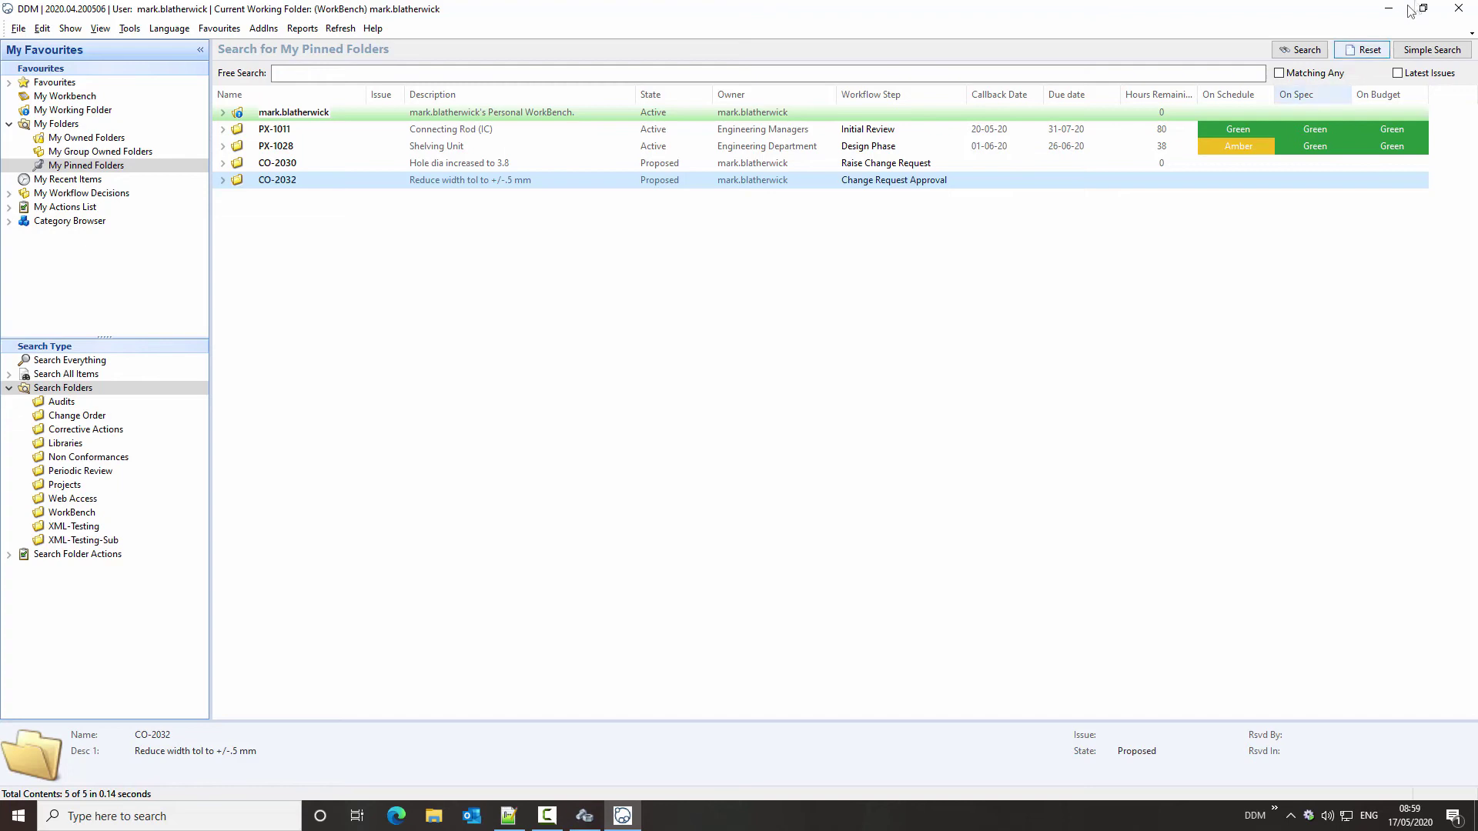
left_click(1458, 8)
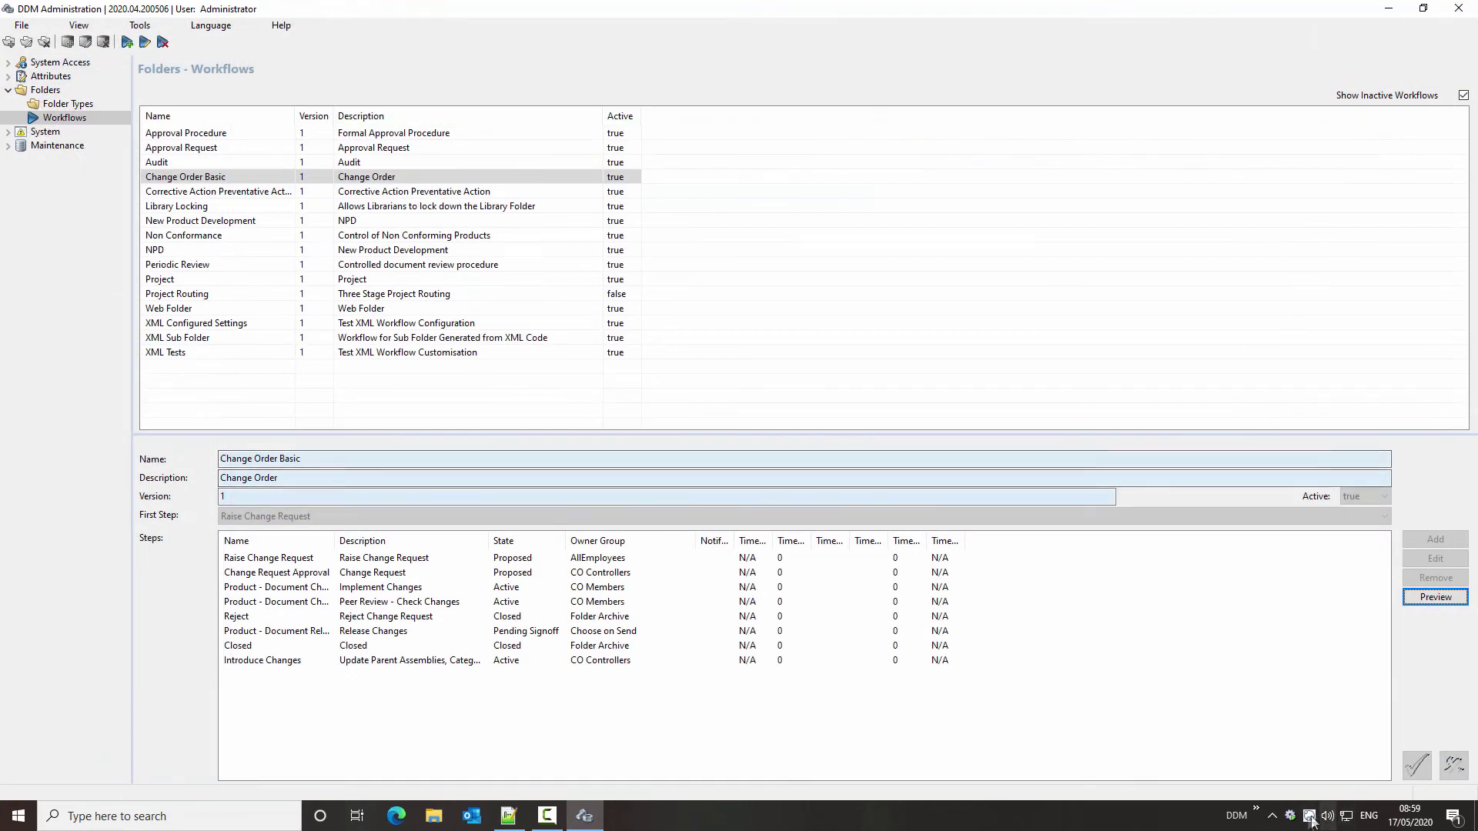
- Exit DDM from the tray and, as the other user, open CO-2032 from My Owned Folders
right_click(1337, 817)
left_click(1340, 810)
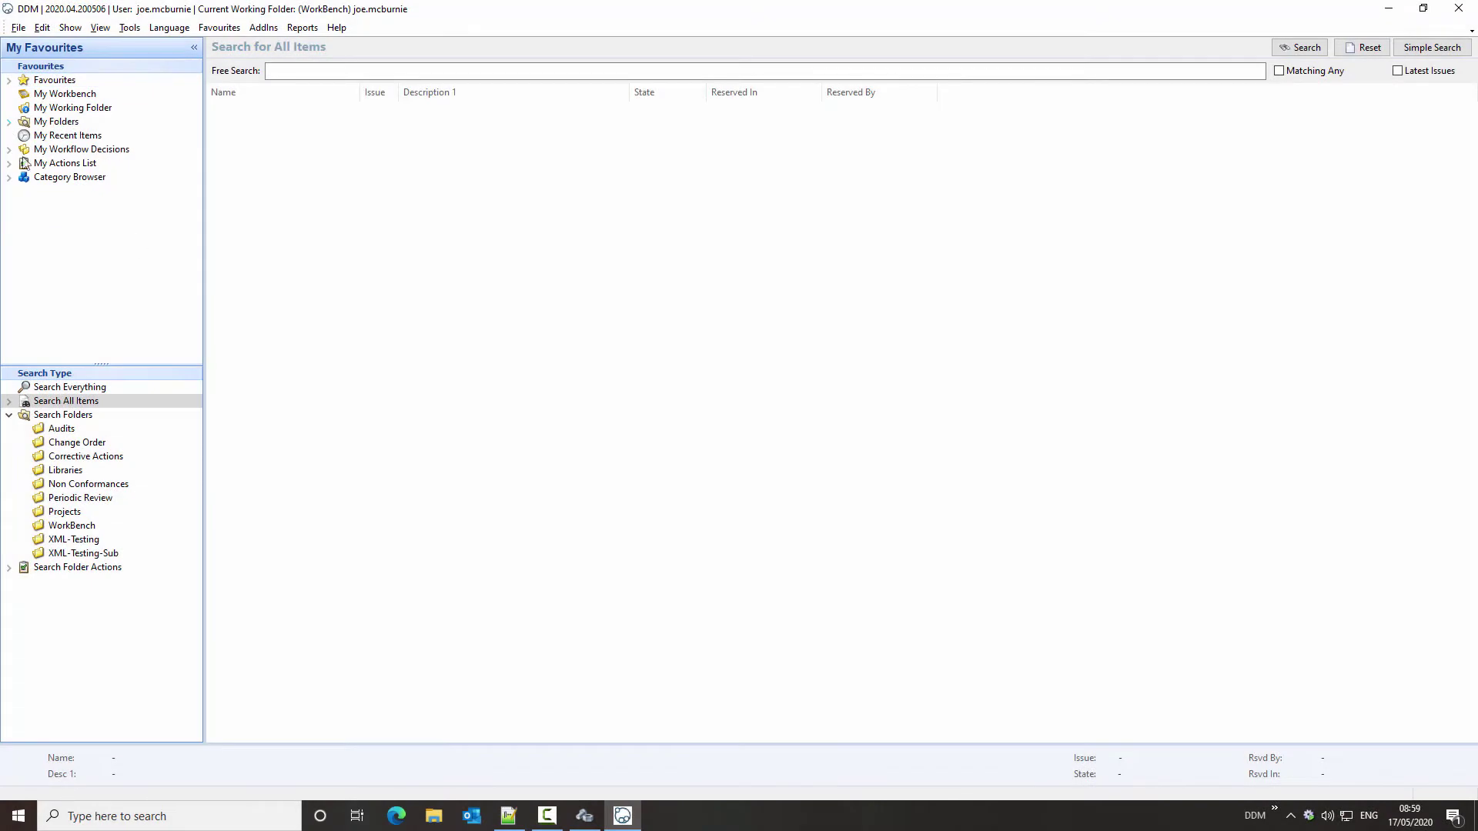
left_click(9, 122)
left_click(86, 136)
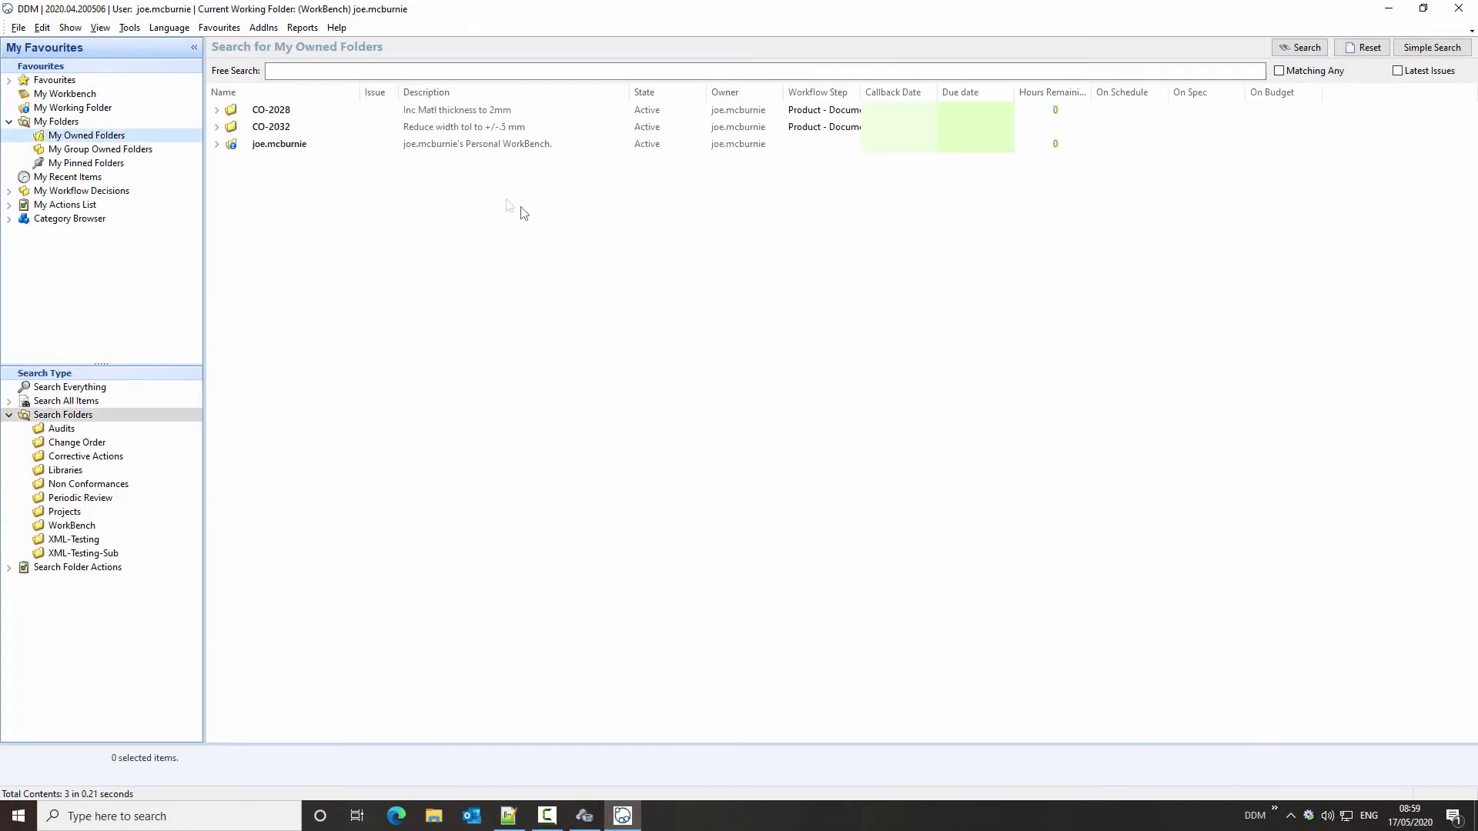
left_click(492, 128)
double_click(492, 127)
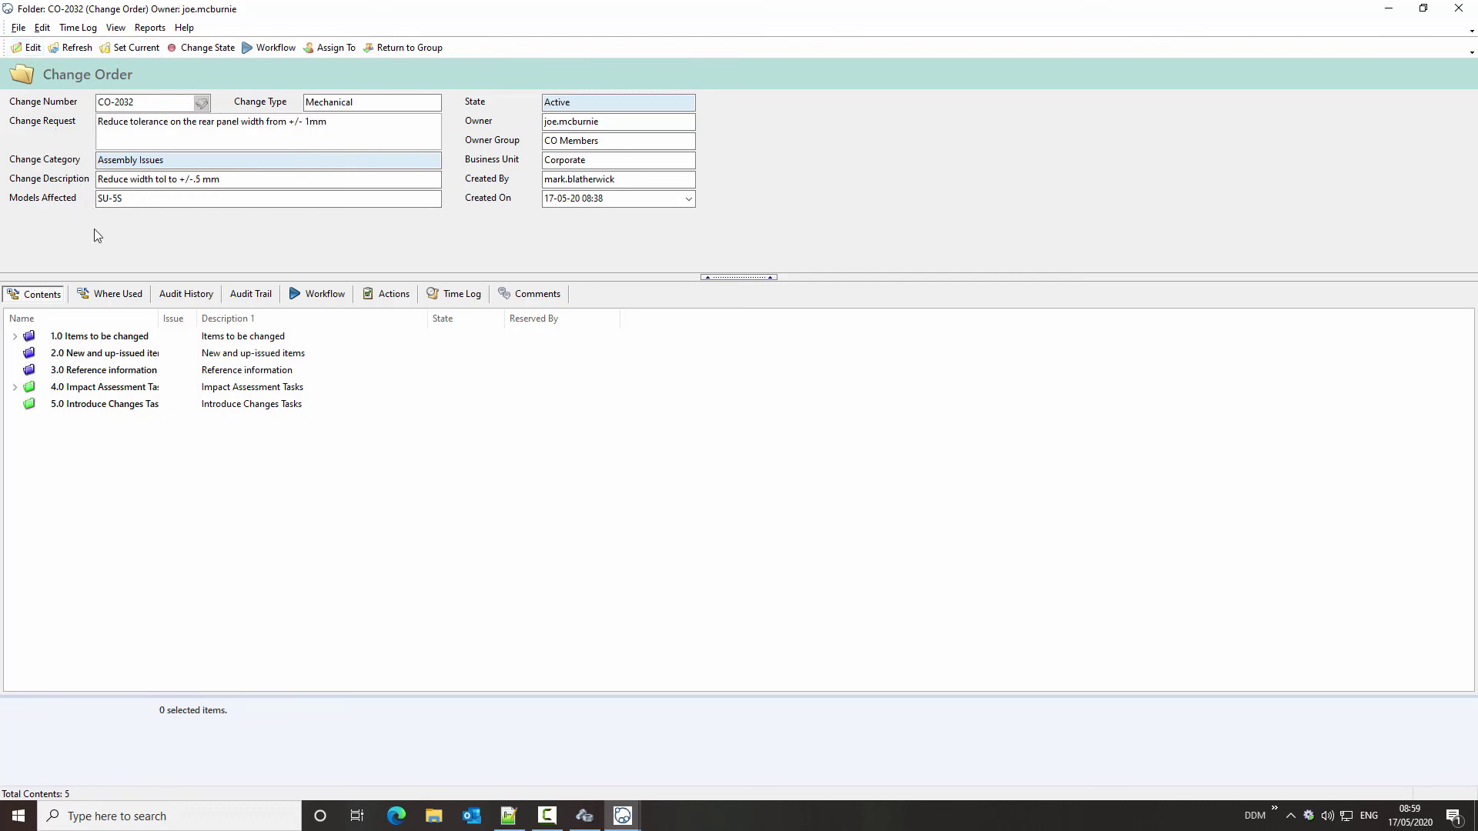
- Put Active CO-2032 in edit mode with Change Type locked and view its workflow at Product - Document Changes
left_click(15, 336)
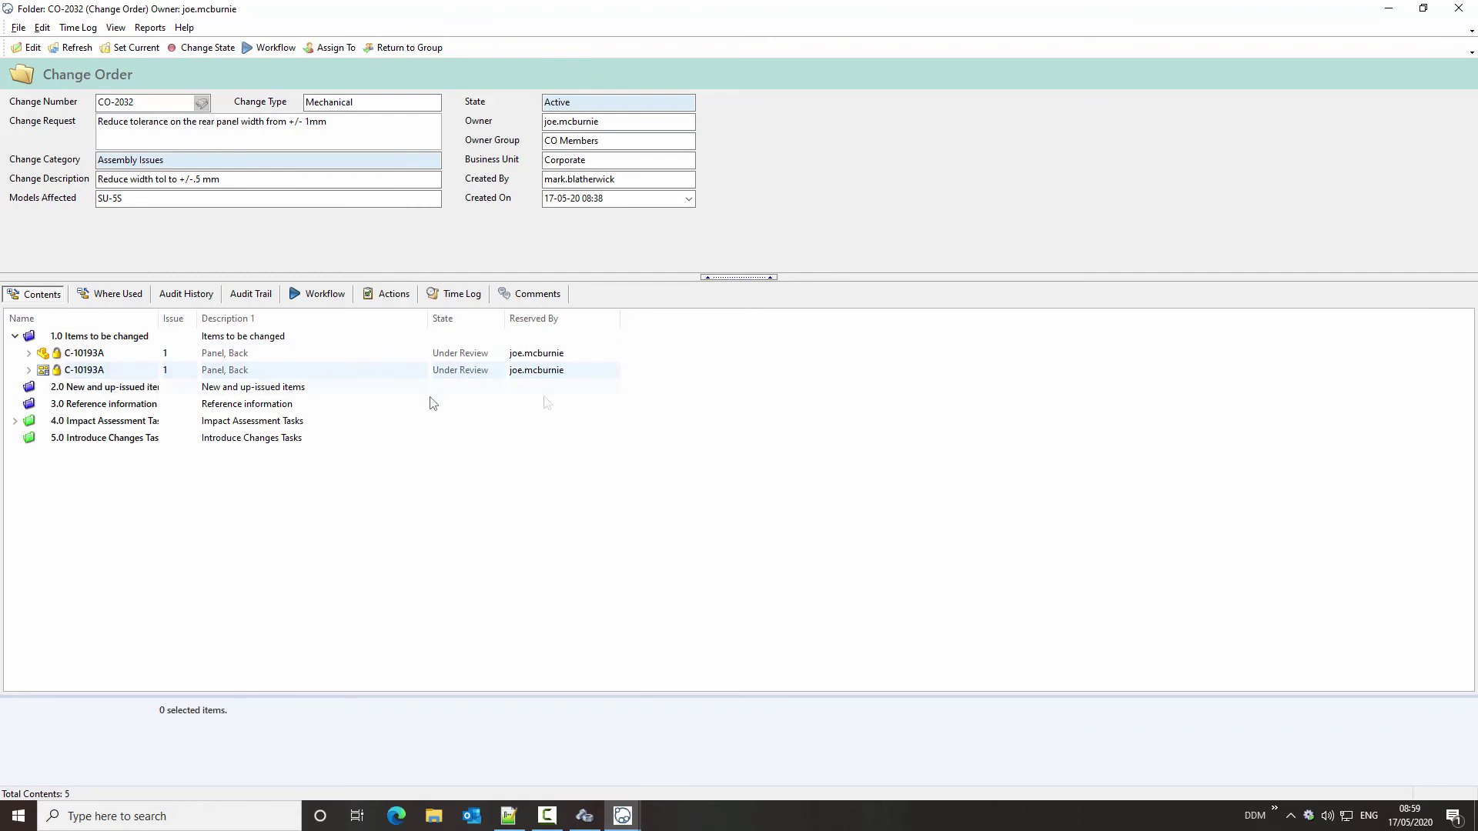
left_click(31, 48)
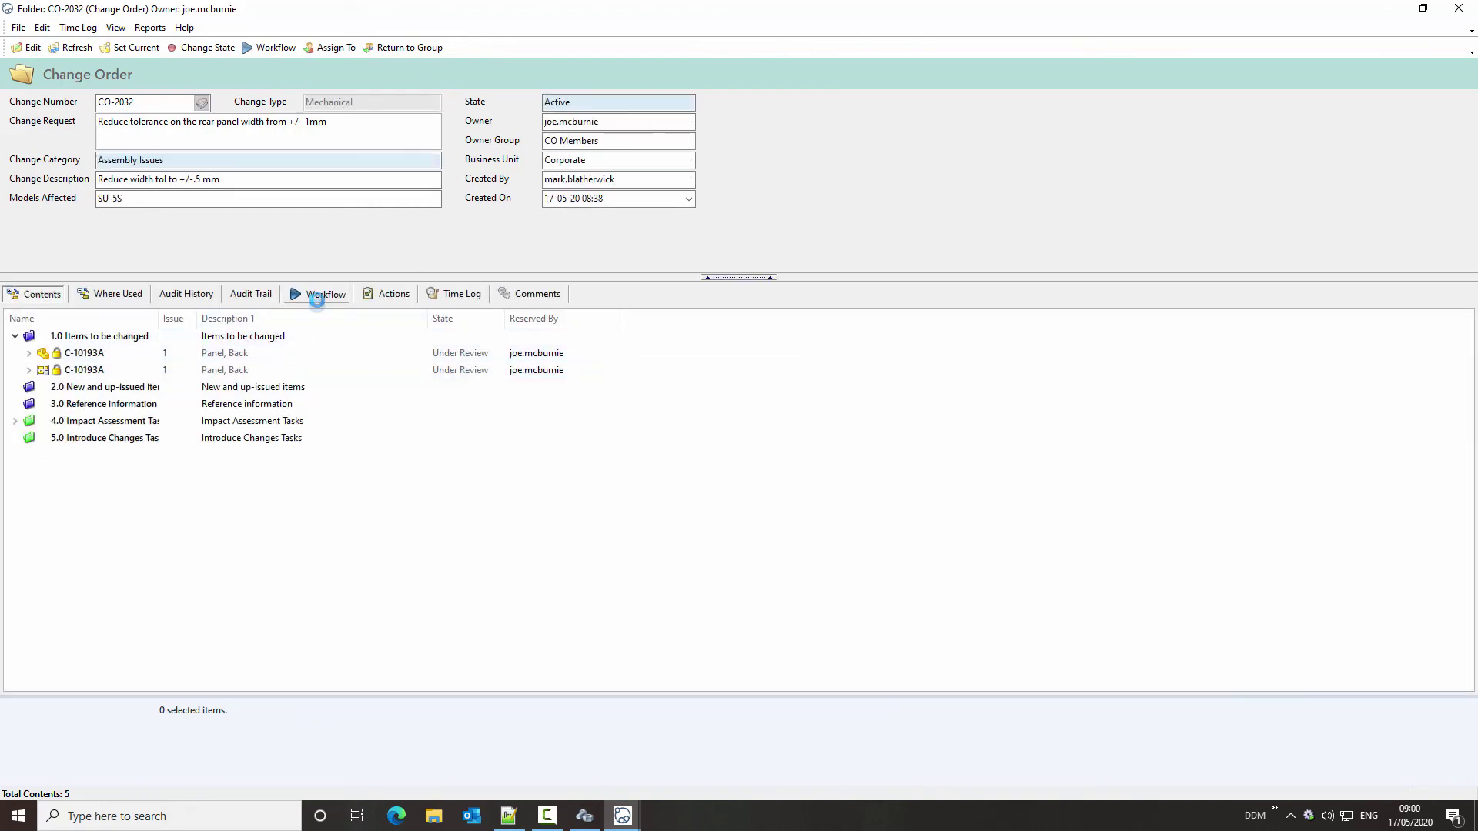
left_click(319, 293)
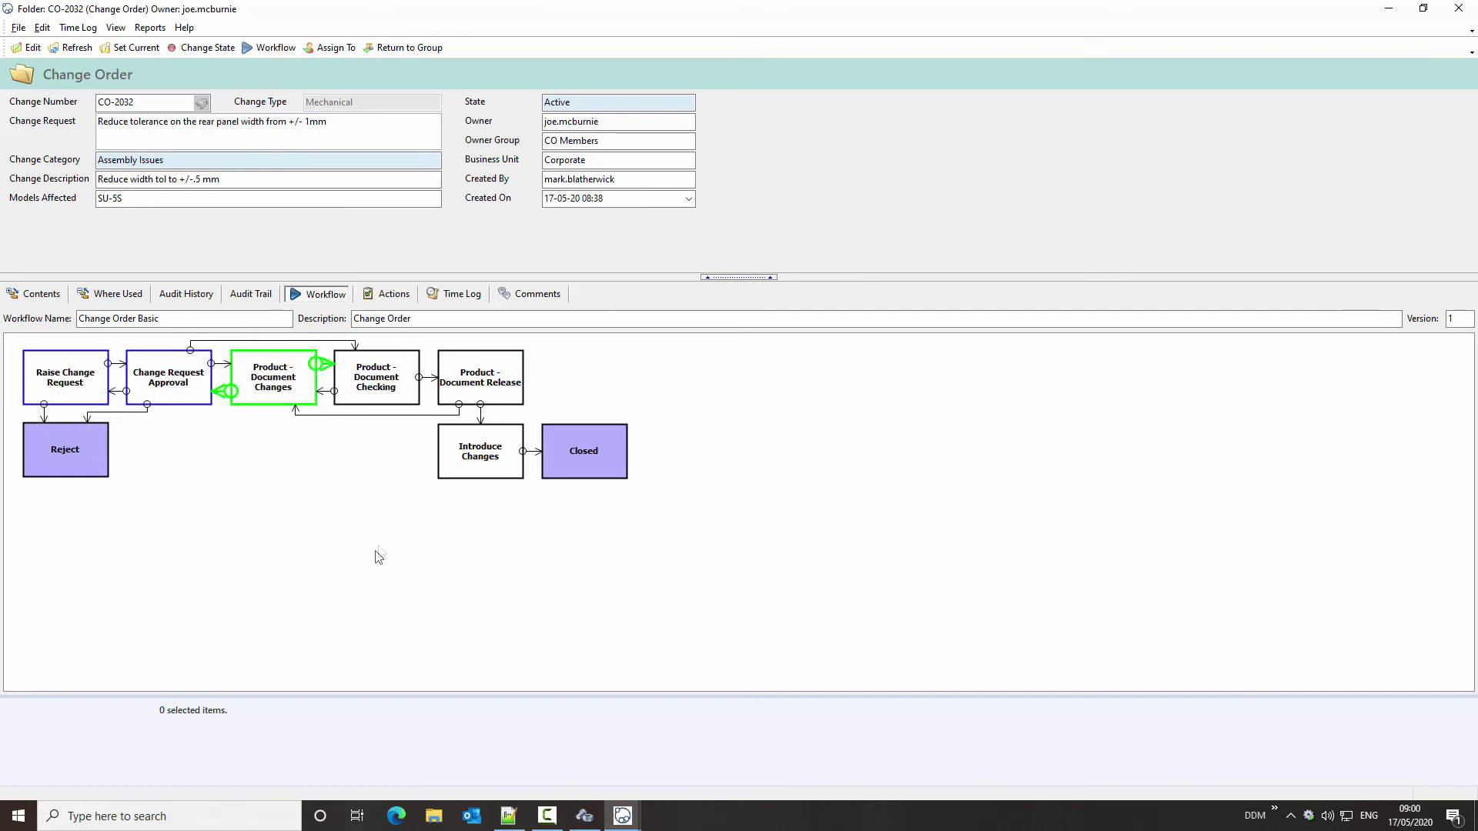
left_click(330, 47)
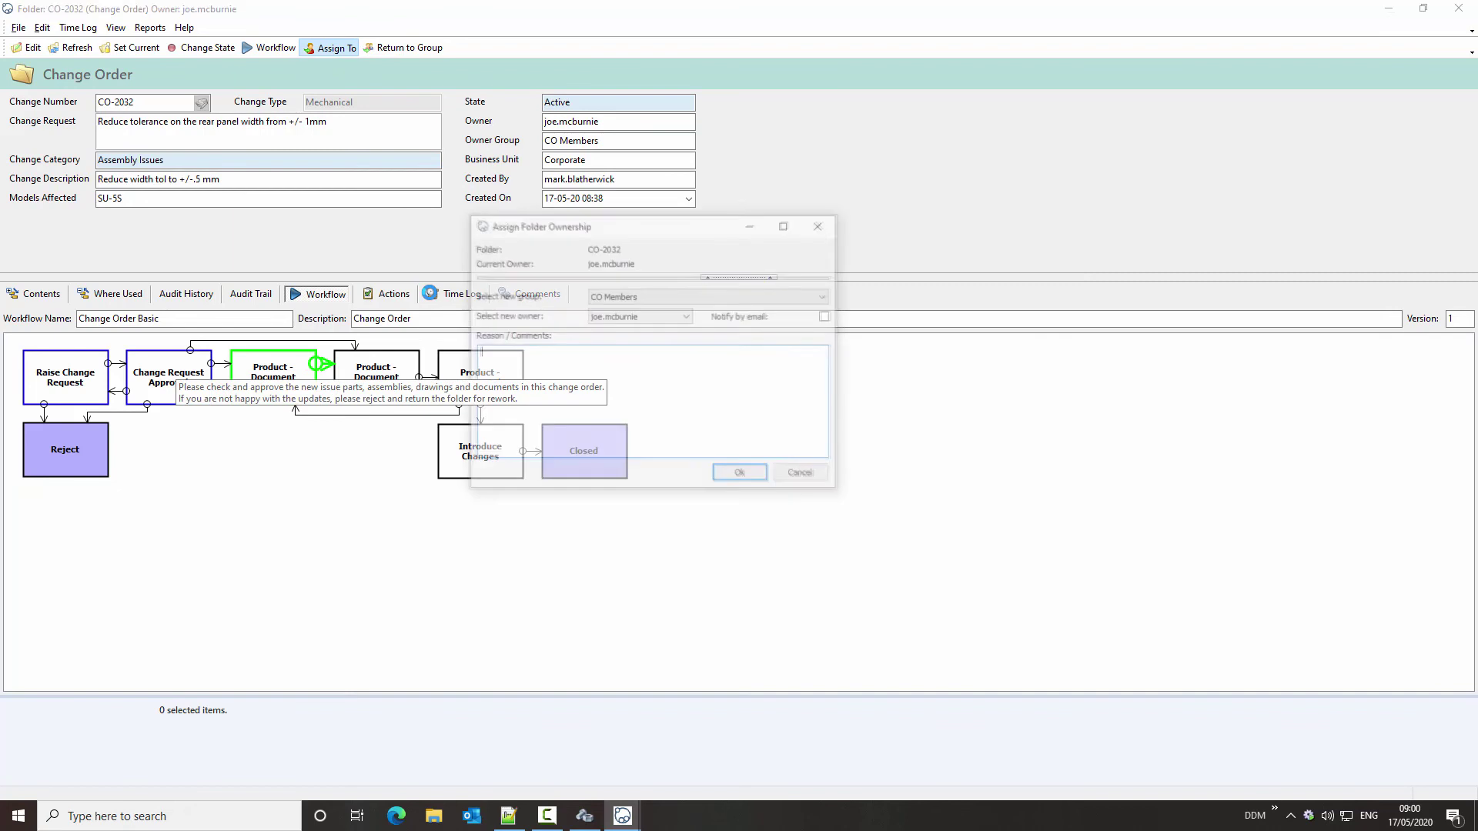
- Assign CO-2032's ownership to its original author, then close the folder window
left_click(653, 316)
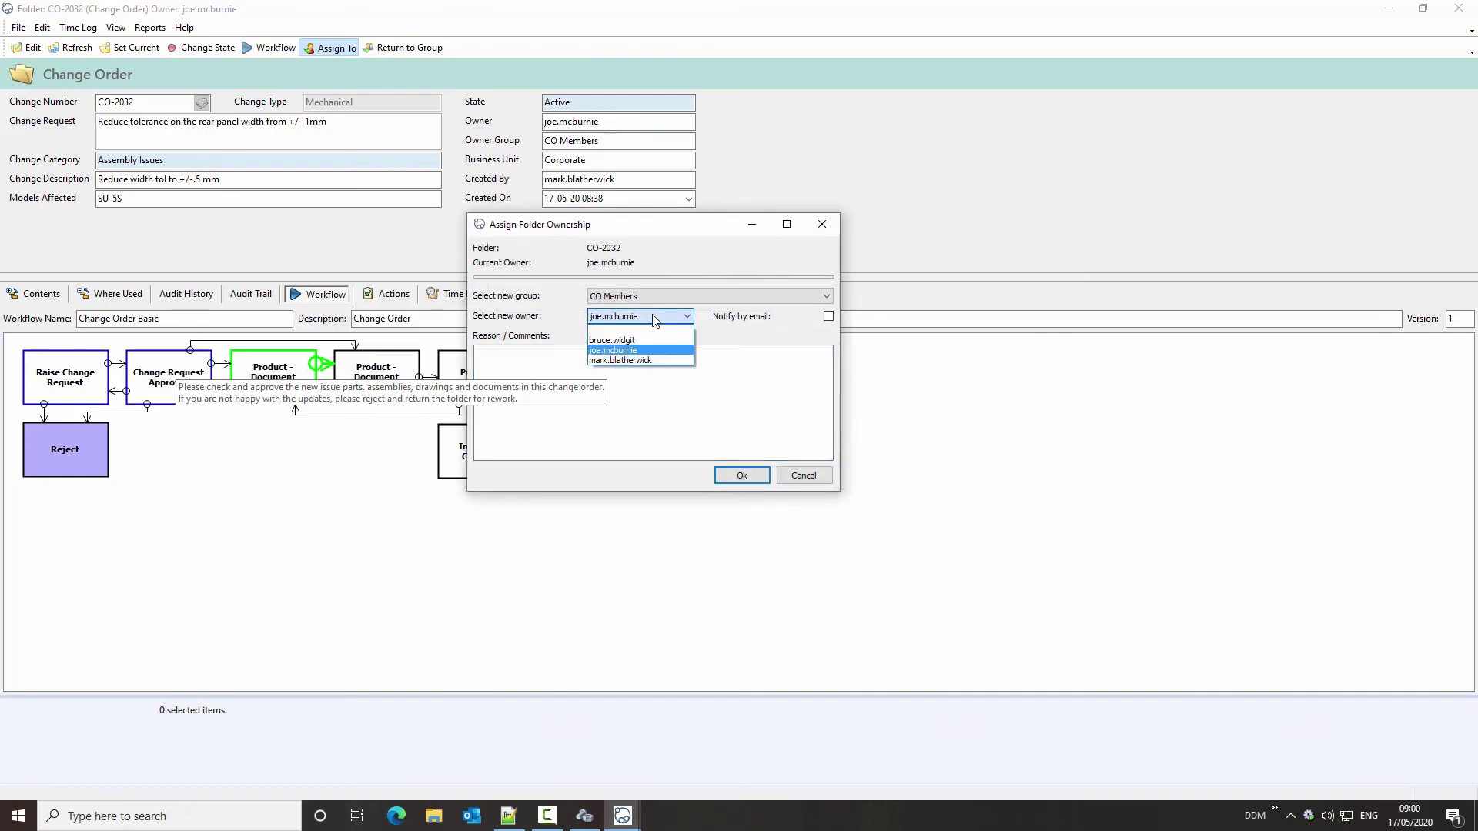
left_click(639, 360)
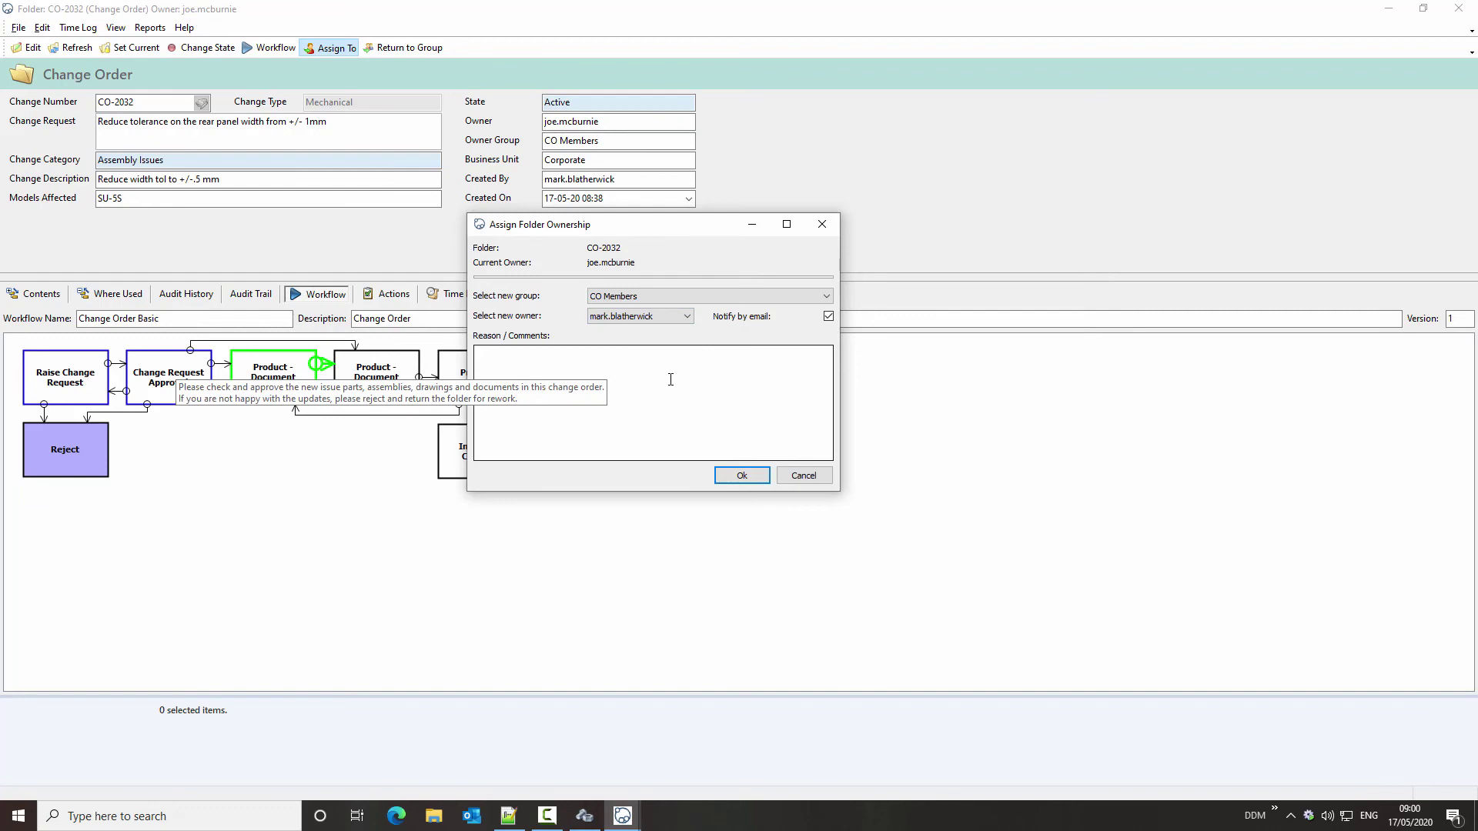
left_click(742, 476)
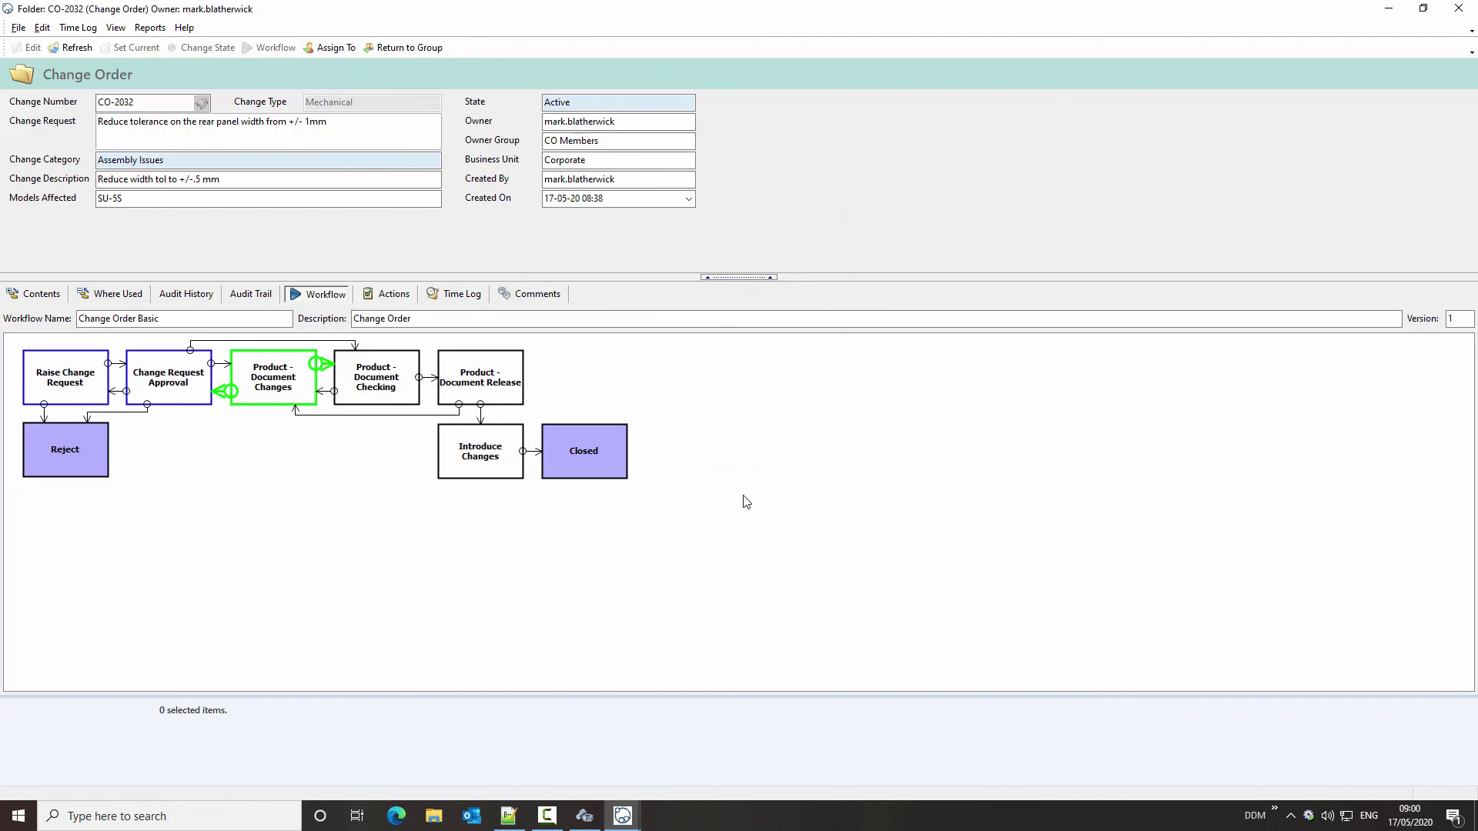
left_click(1459, 8)
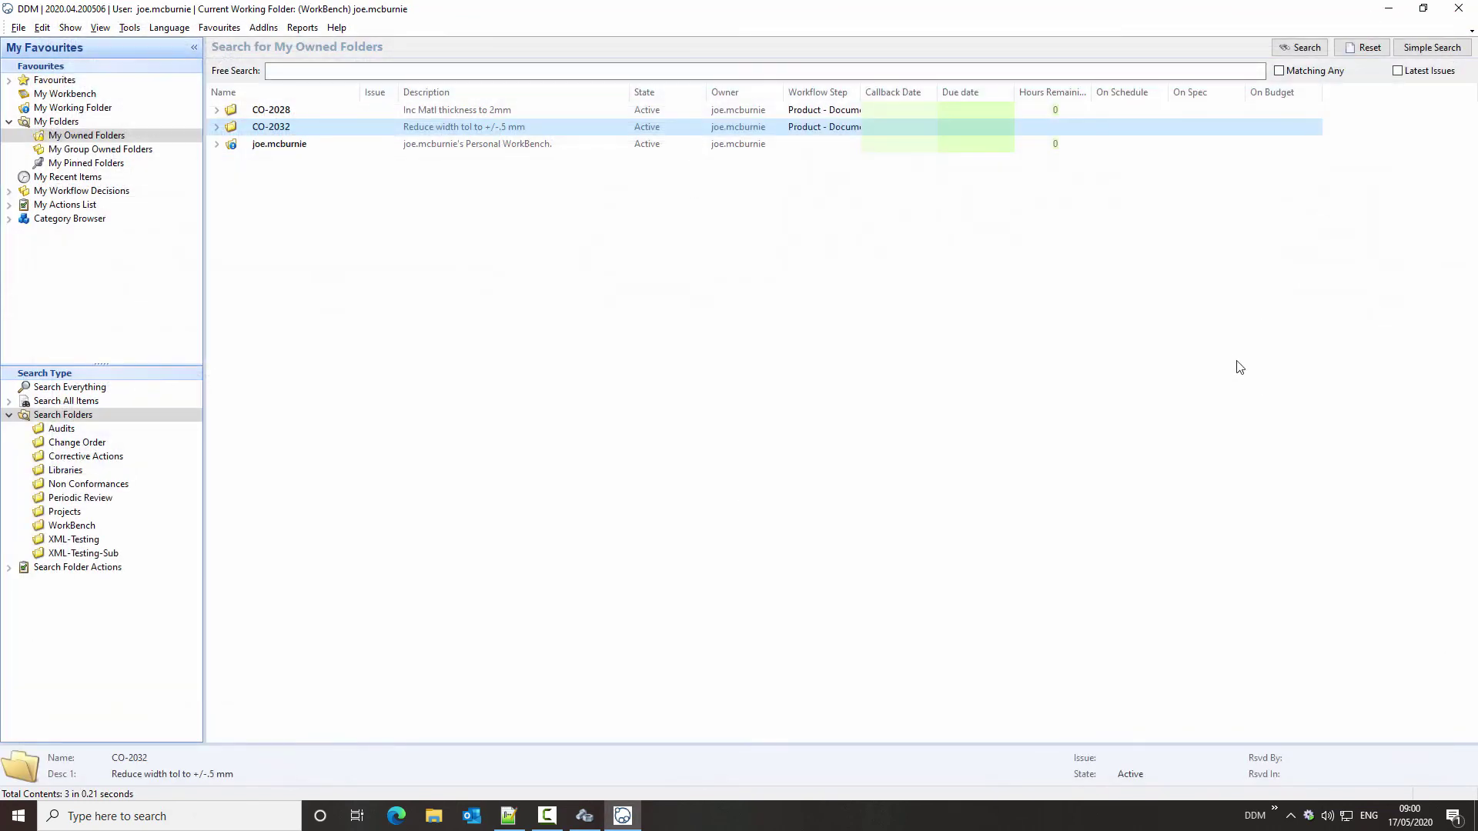
- Exit DDM and, back as the original user, open CO-2032 from My Owned Folders
left_click(19, 28)
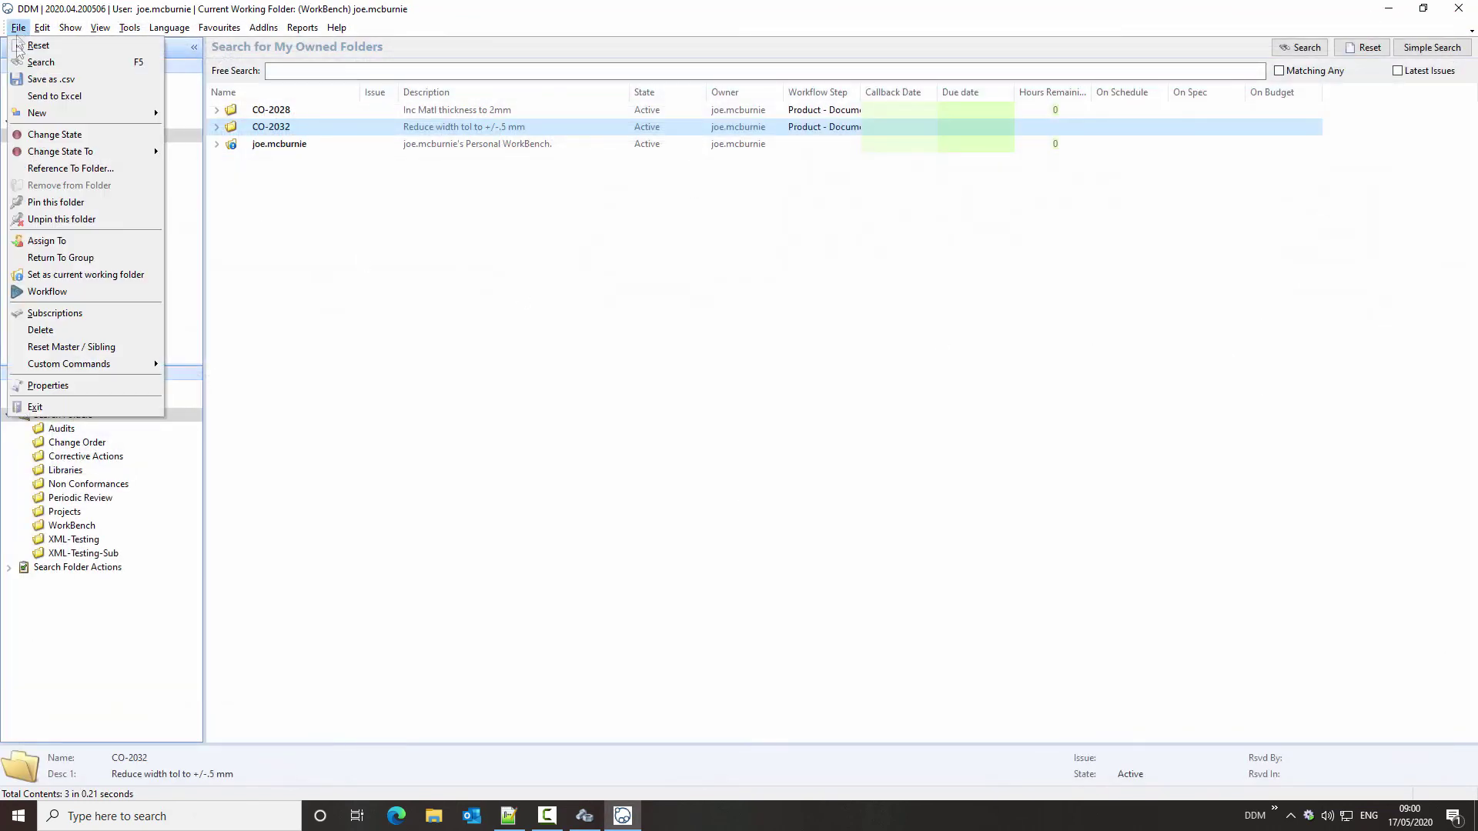
left_click(89, 406)
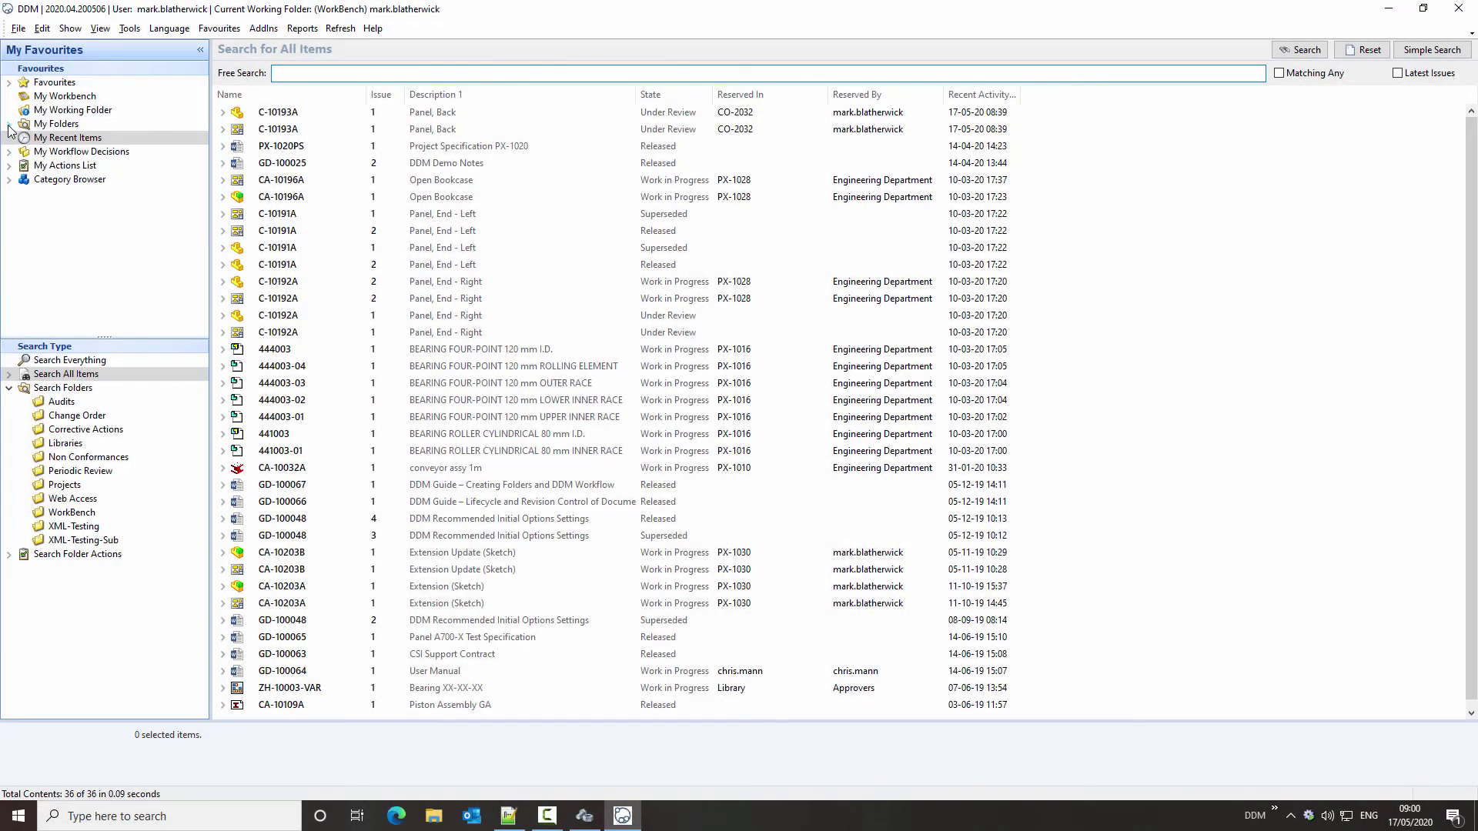
left_click(9, 124)
left_click(79, 138)
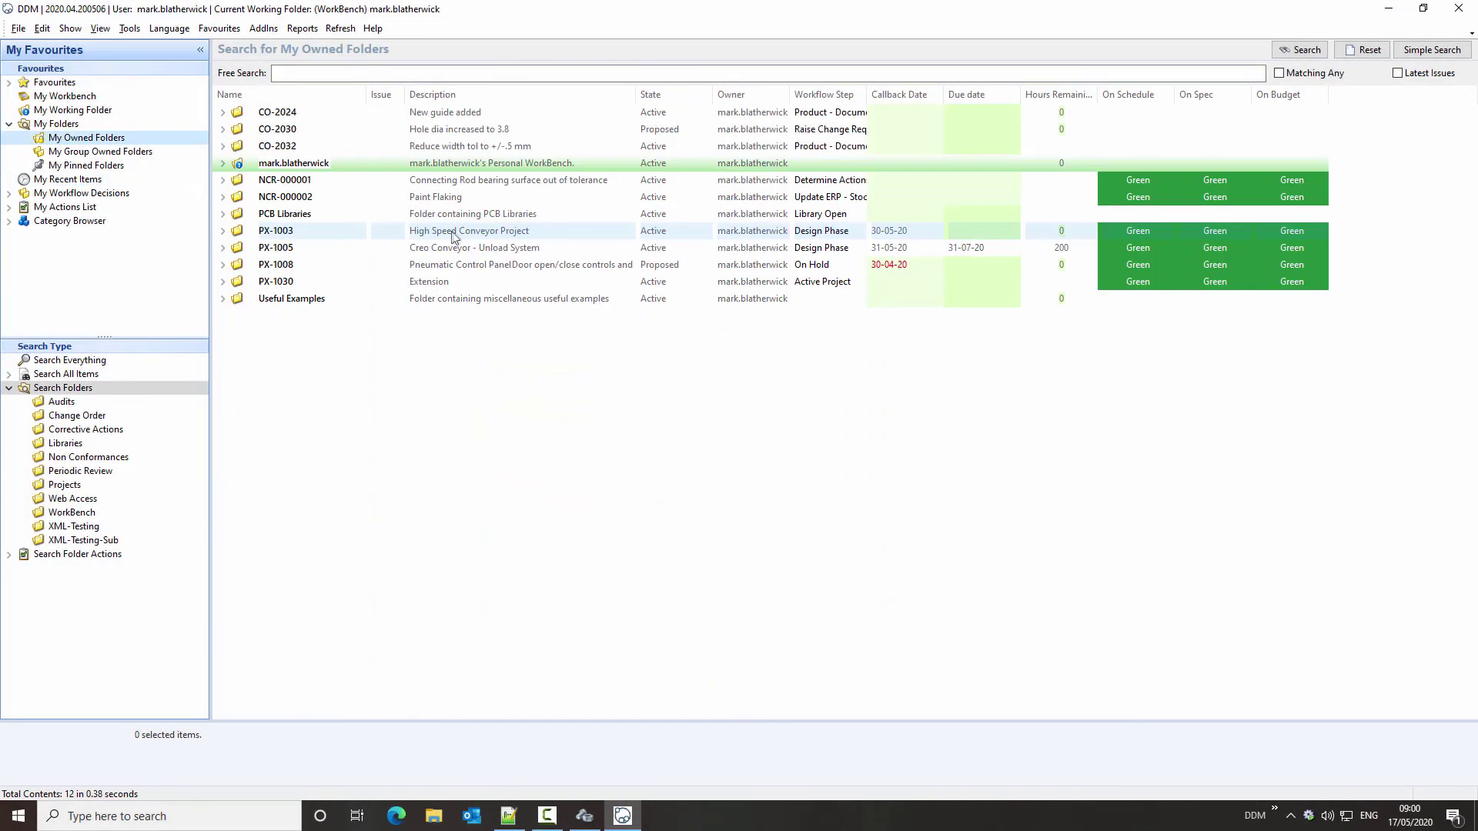
double_click(461, 146)
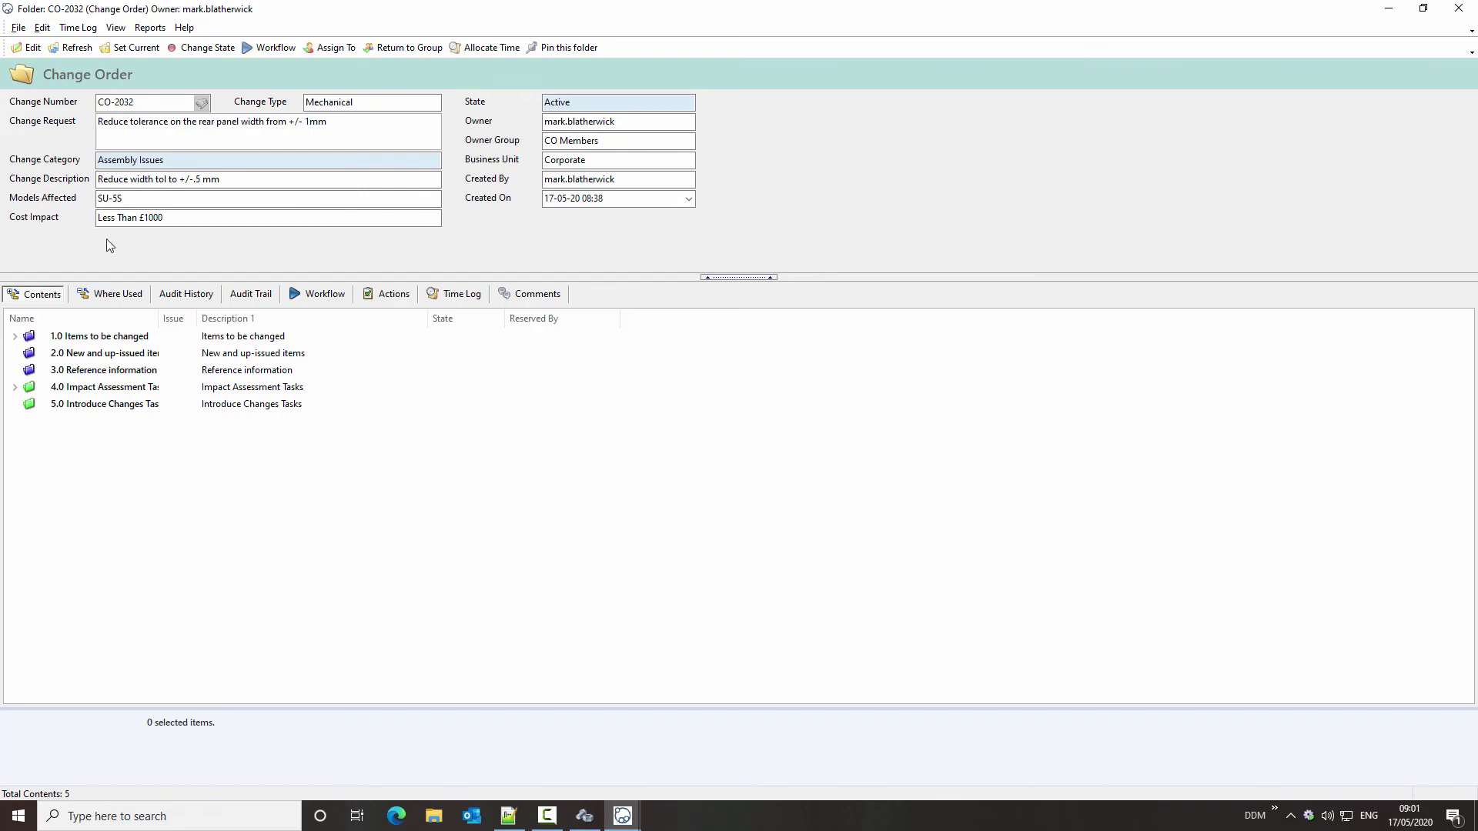
- Put CO-2032 in edit mode to confirm Change Type and Cost Impact are greyed out
left_click(27, 48)
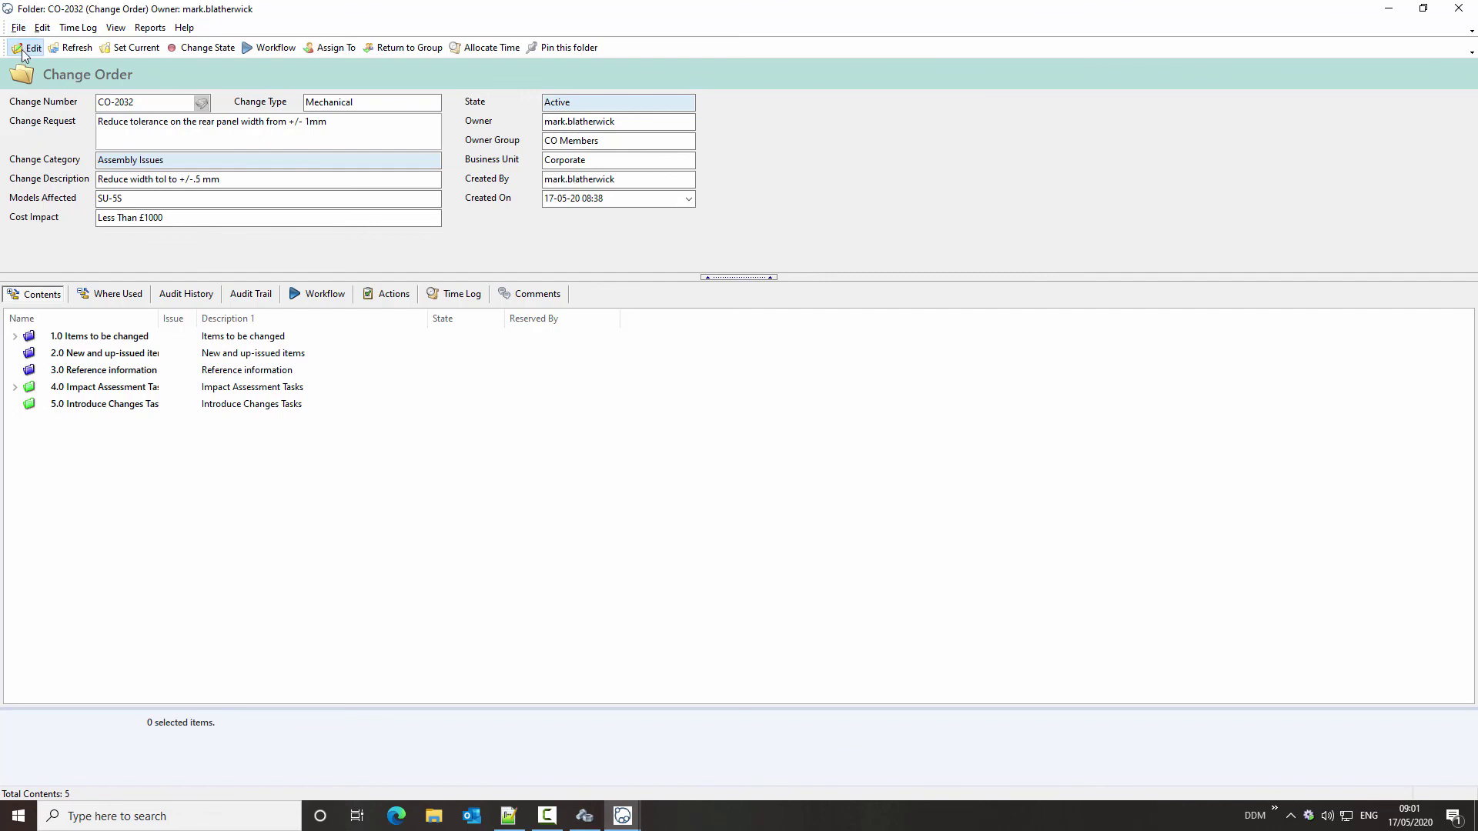